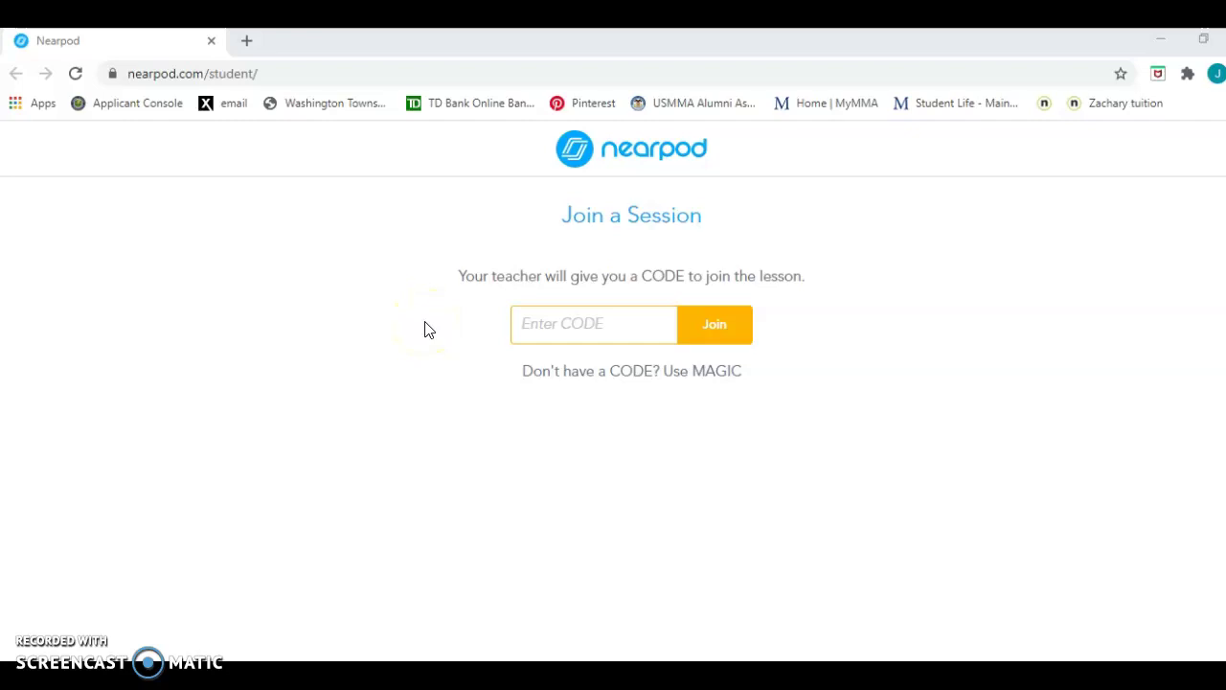
Join the session with its code and enter the lesson under the prefilled student name.
{"action": "left_click", "coordinate": [538, 324]}
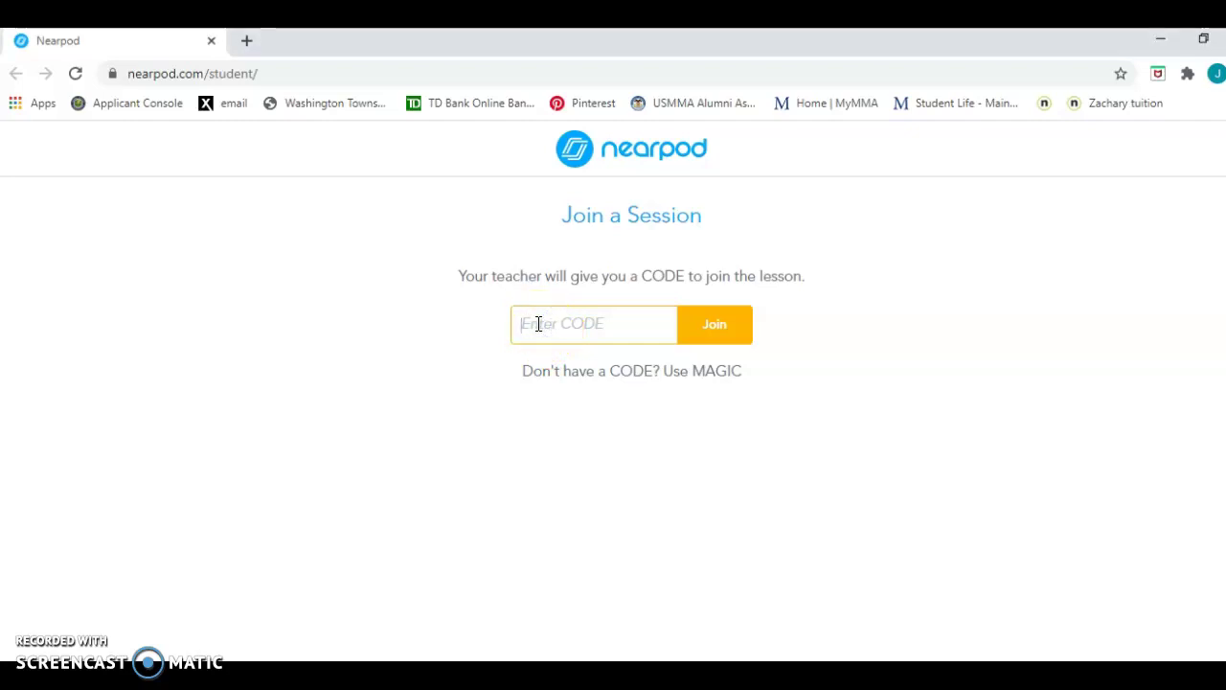
{"action": "type", "text": "KF"}
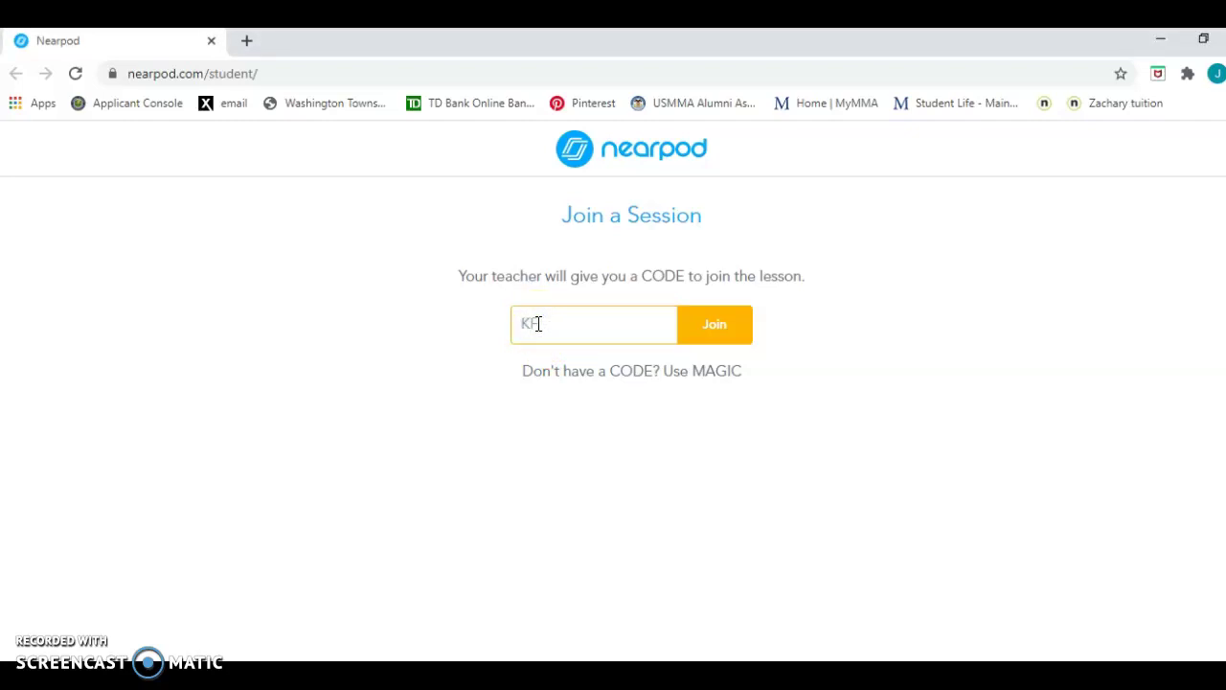
{"action": "type", "text": "TVY"}
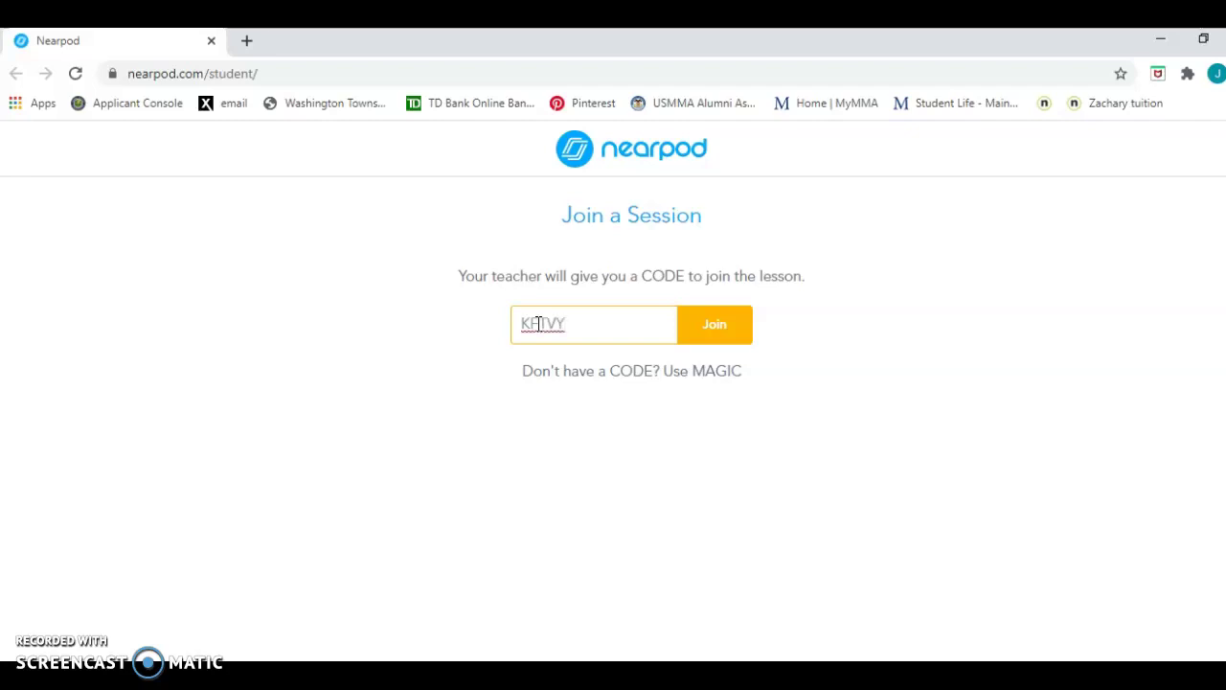
{"action": "left_click", "coordinate": [743, 329]}
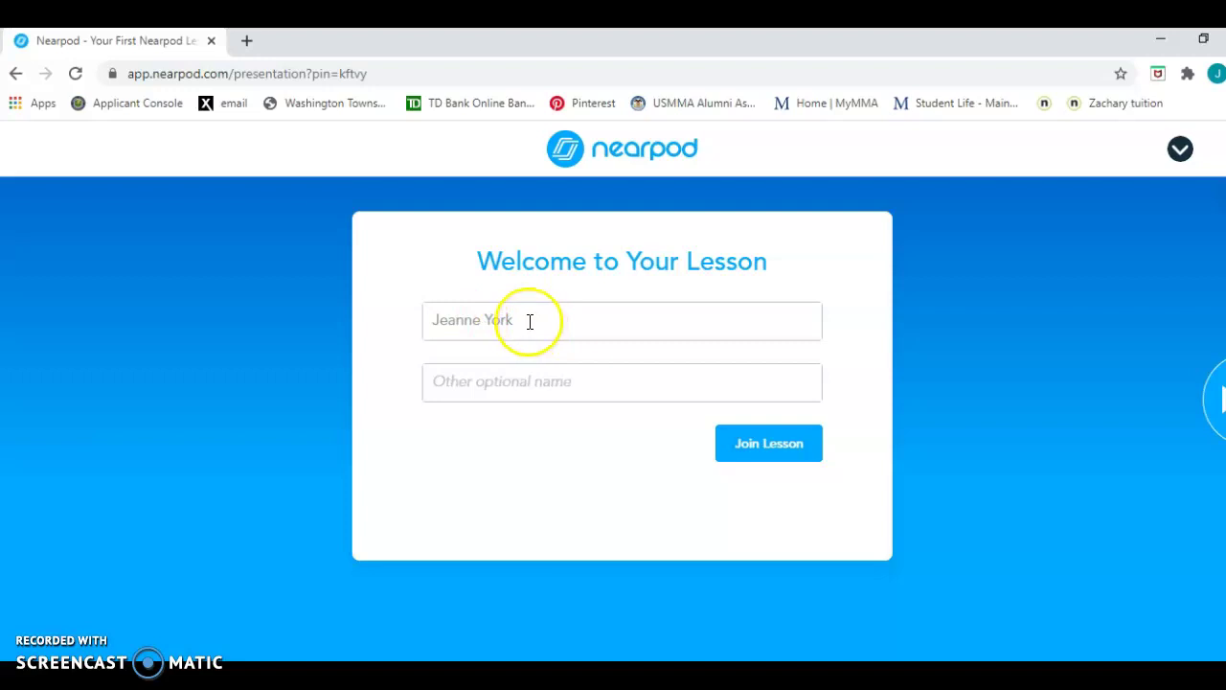
{"action": "left_click", "coordinate": [528, 320]}
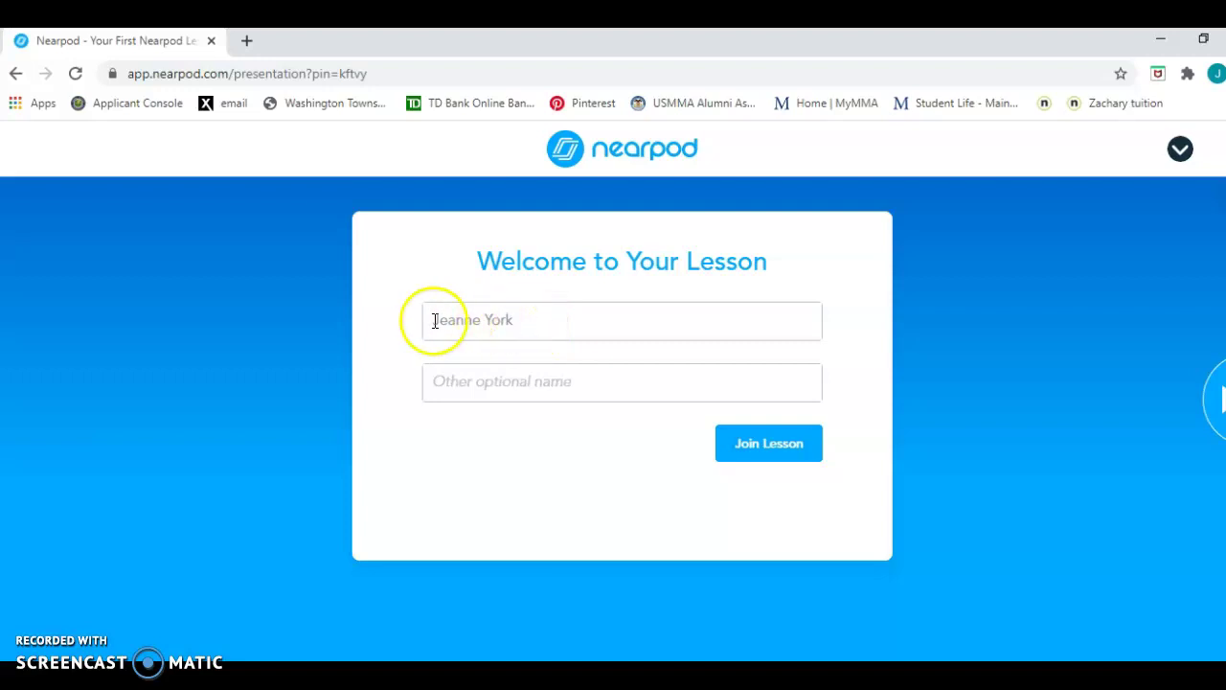
{"action": "left_click", "coordinate": [771, 448]}
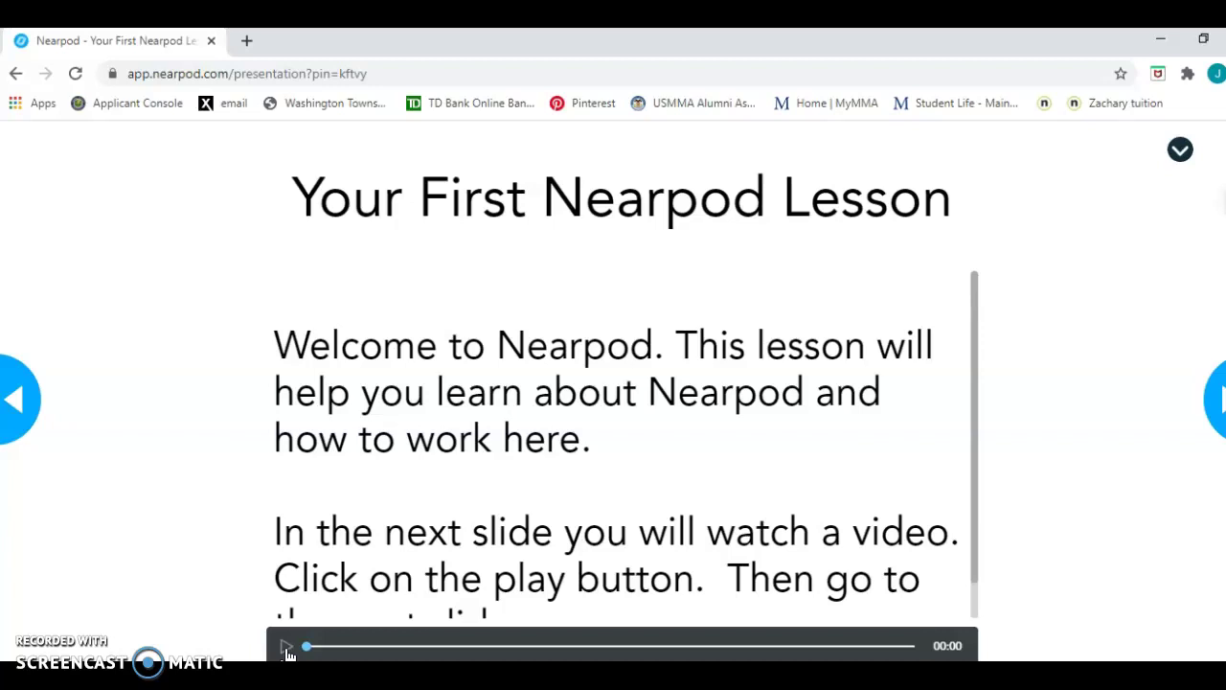
Play the welcome slide's narration and pause it at 00:06.
{"action": "left_click", "coordinate": [286, 648]}
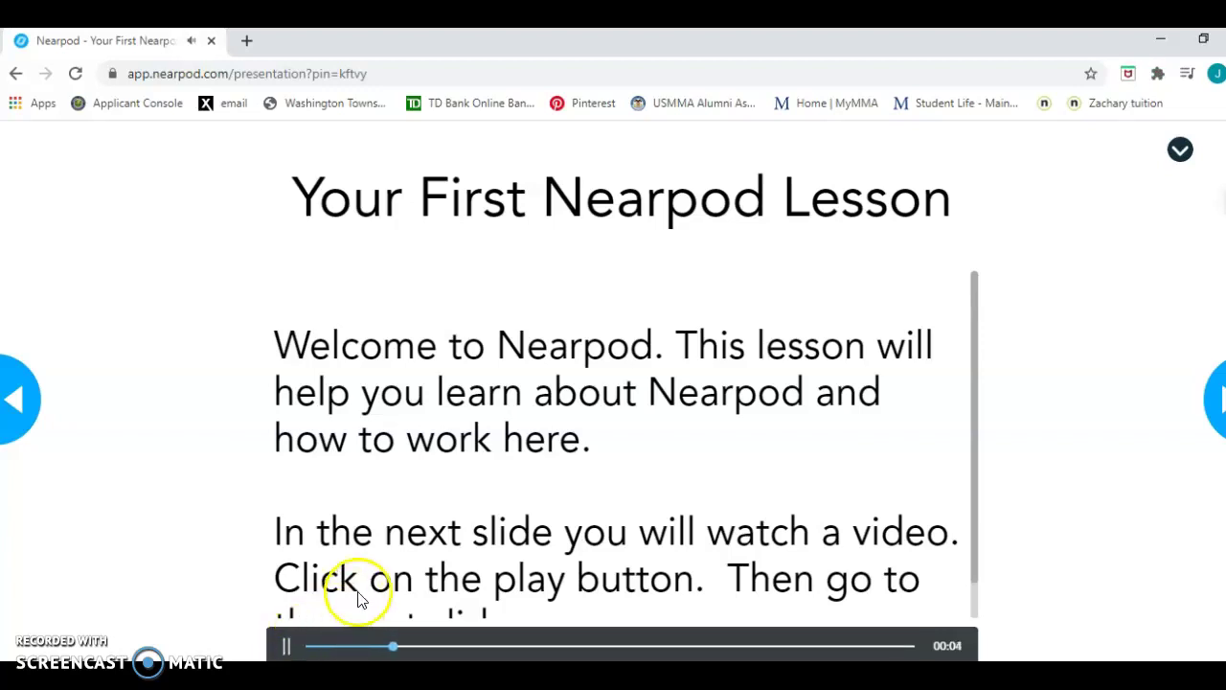
{"action": "left_click", "coordinate": [287, 649]}
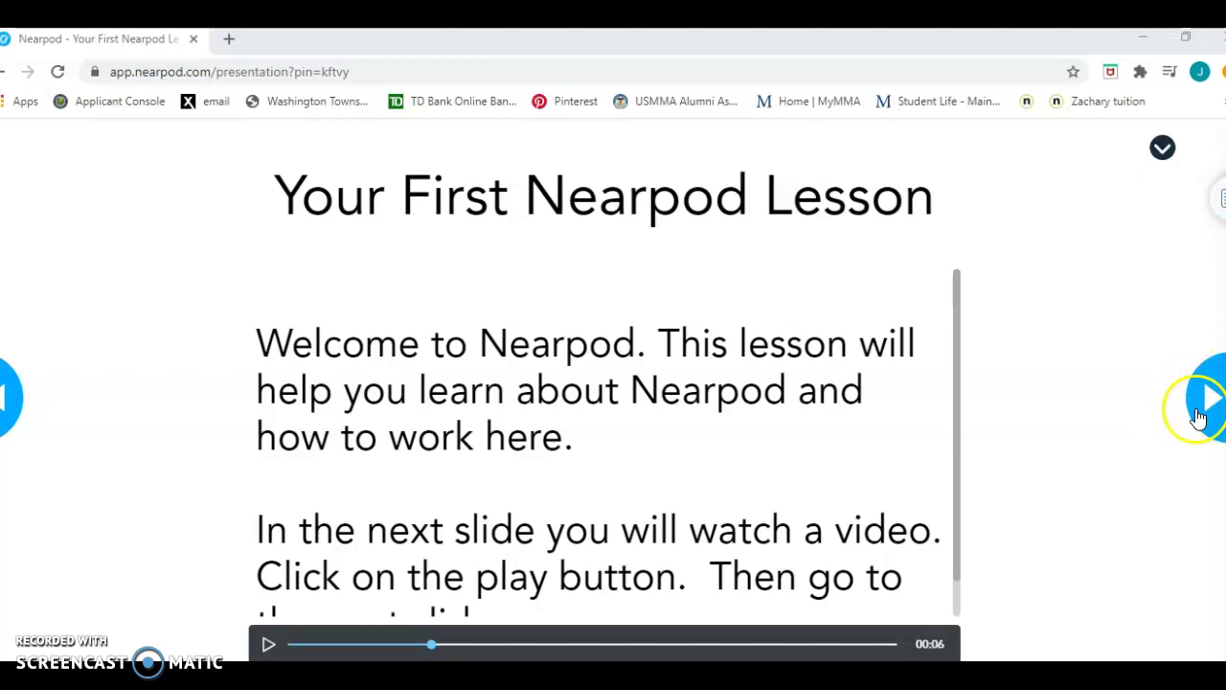
Return to the video slide and start the 'Army Ant | Amazing Animals' video.
{"action": "left_click", "coordinate": [1209, 398]}
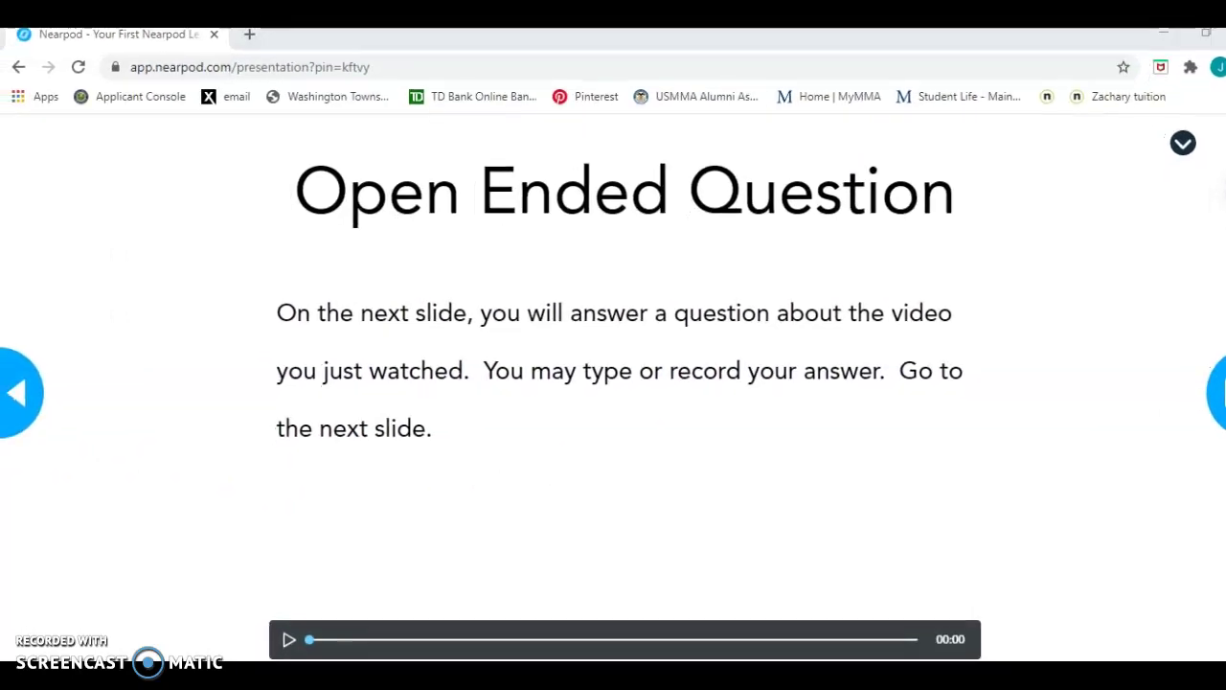
{"action": "left_click", "coordinate": [14, 394]}
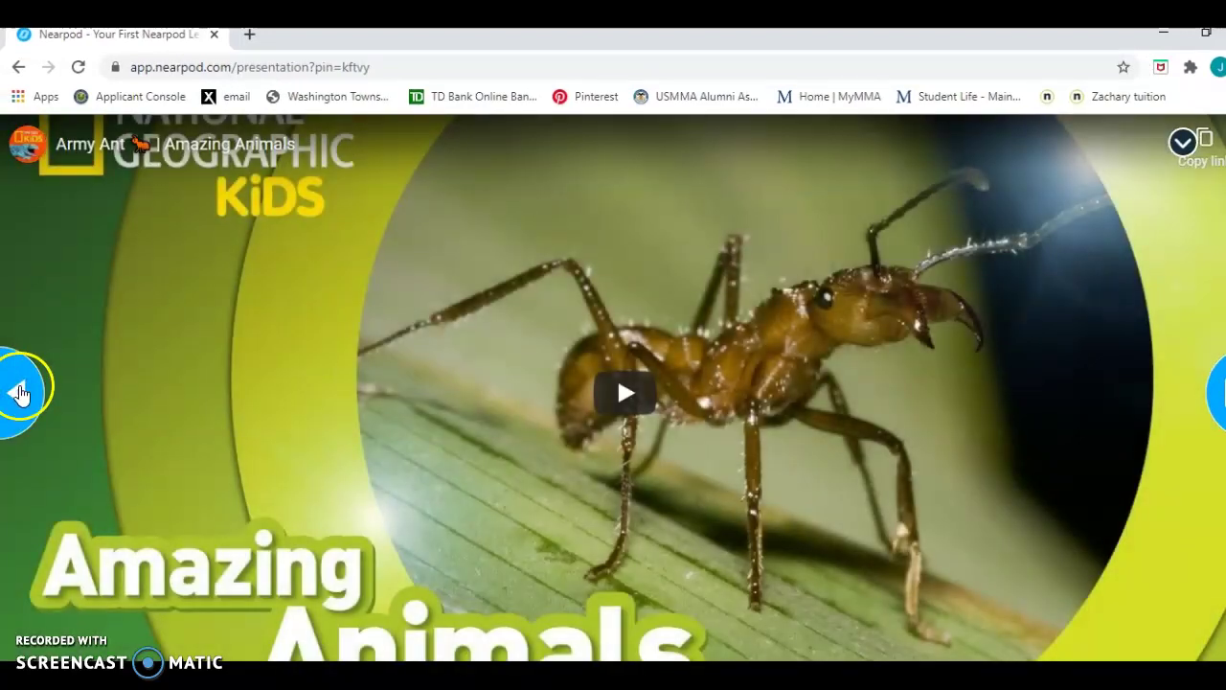
{"action": "left_click", "coordinate": [37, 376]}
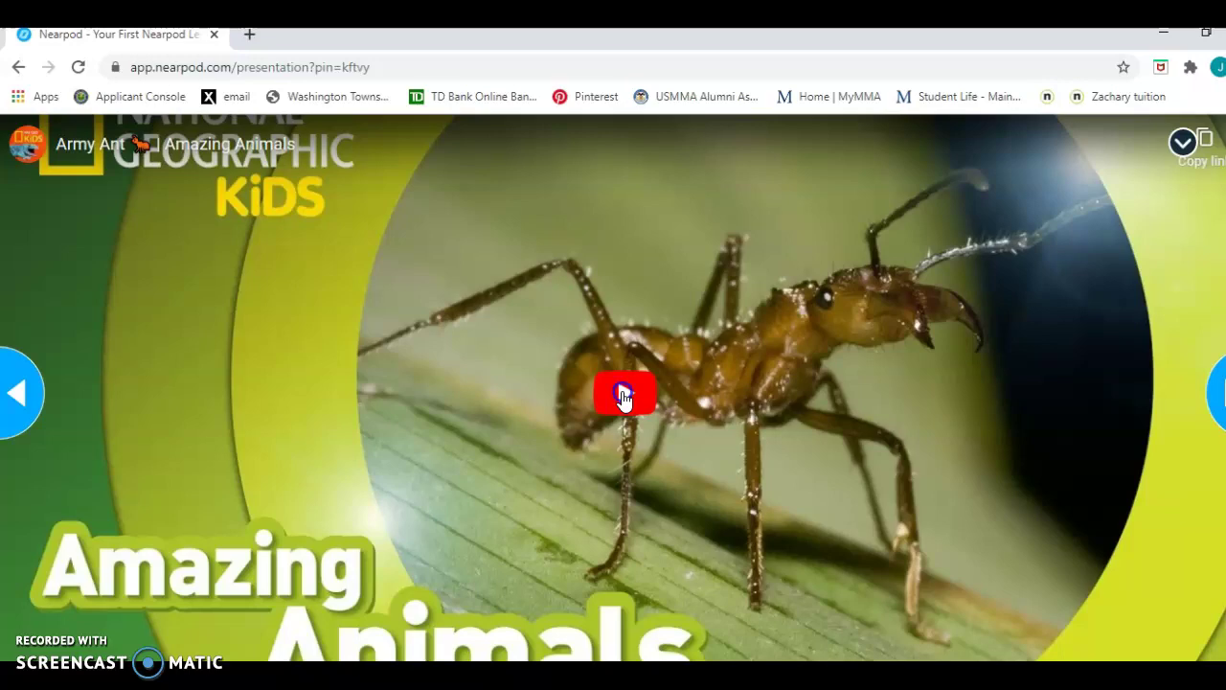
{"action": "left_click", "coordinate": [624, 397]}
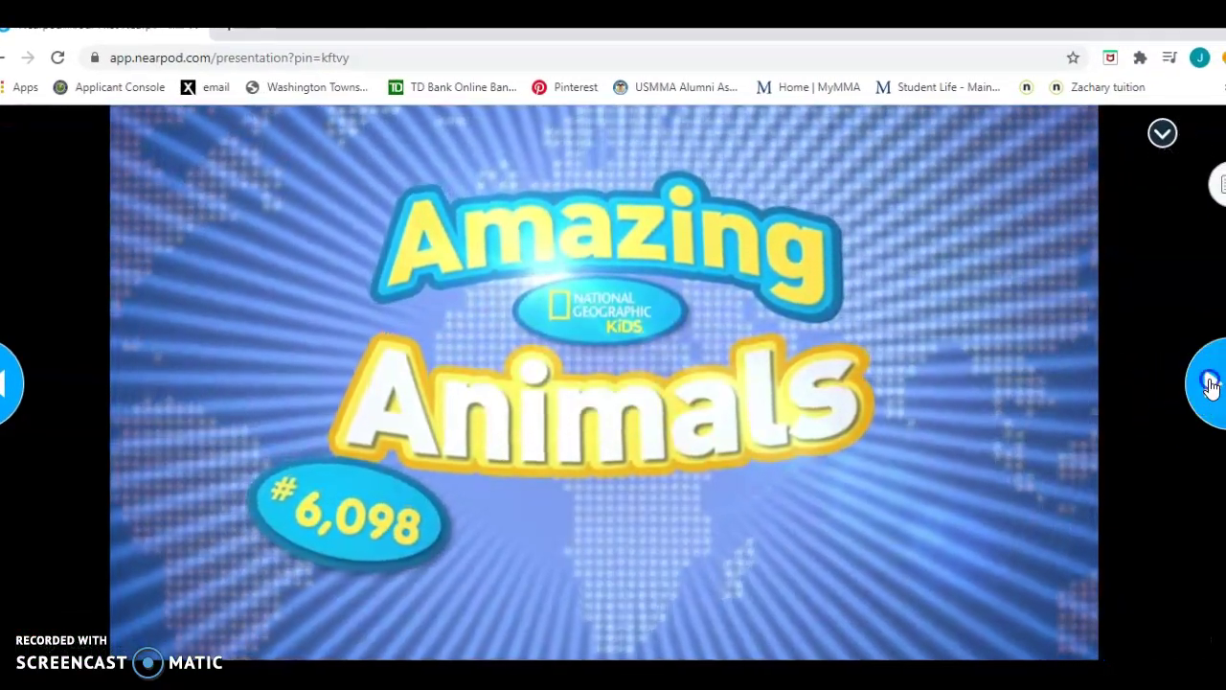
Advance past the video to the slide asking for one Army Ant fact.
{"action": "left_click", "coordinate": [1207, 383]}
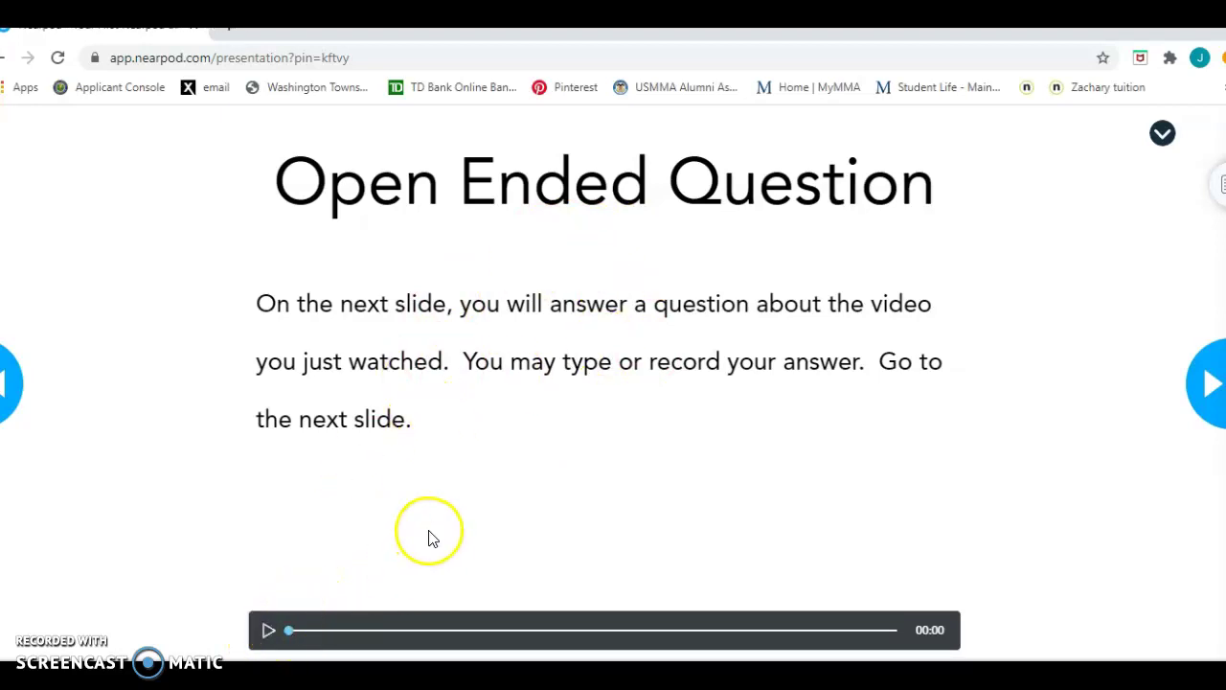
{"action": "left_click", "coordinate": [1210, 388]}
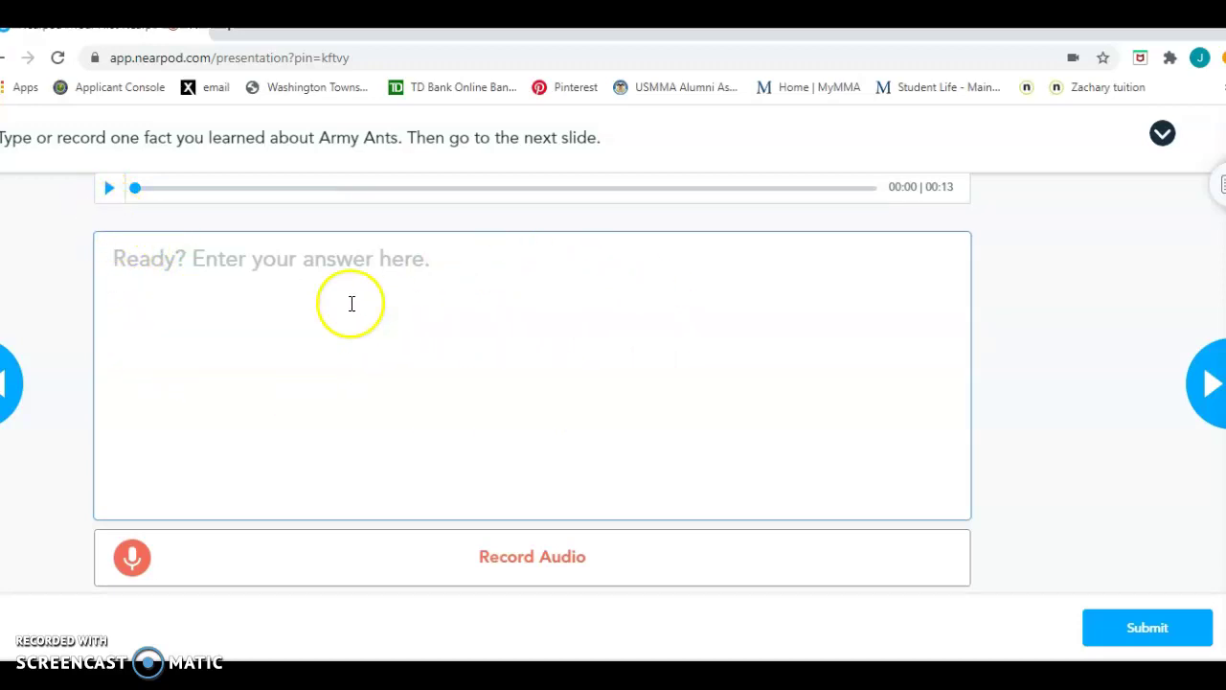
Type 'I learned' into the Army Ants question's answer box.
{"action": "left_click", "coordinate": [142, 258]}
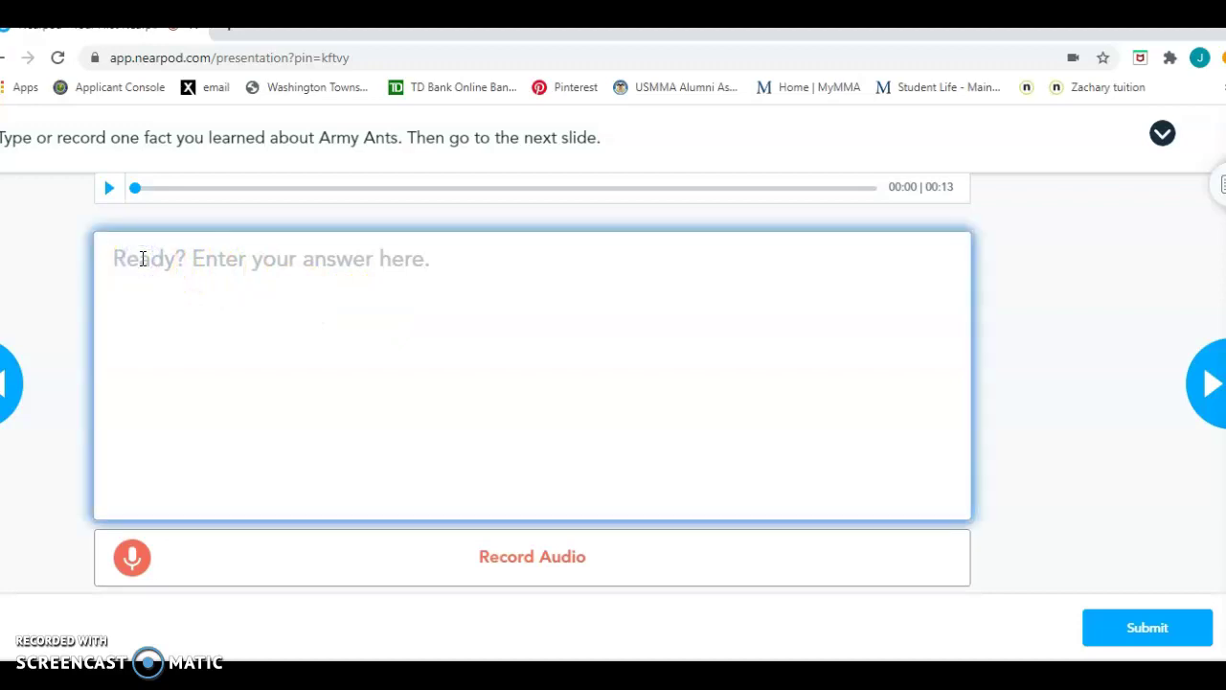
{"action": "type", "text": "I"}
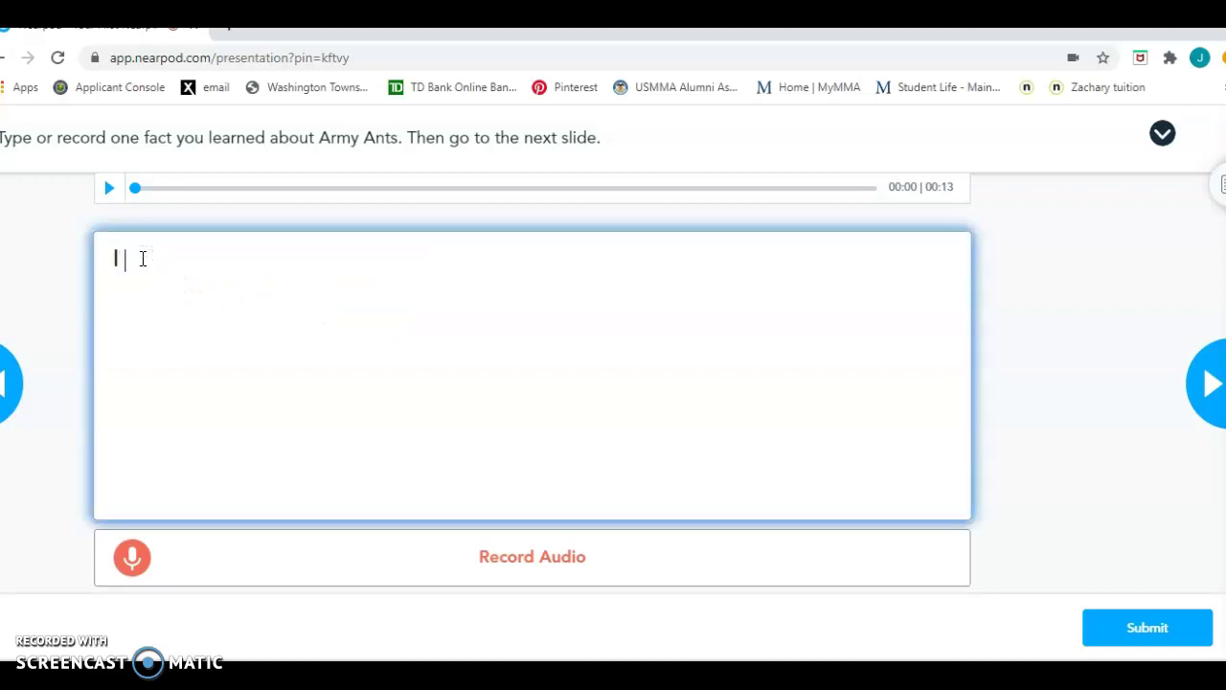
{"action": "type", "text": " learned"}
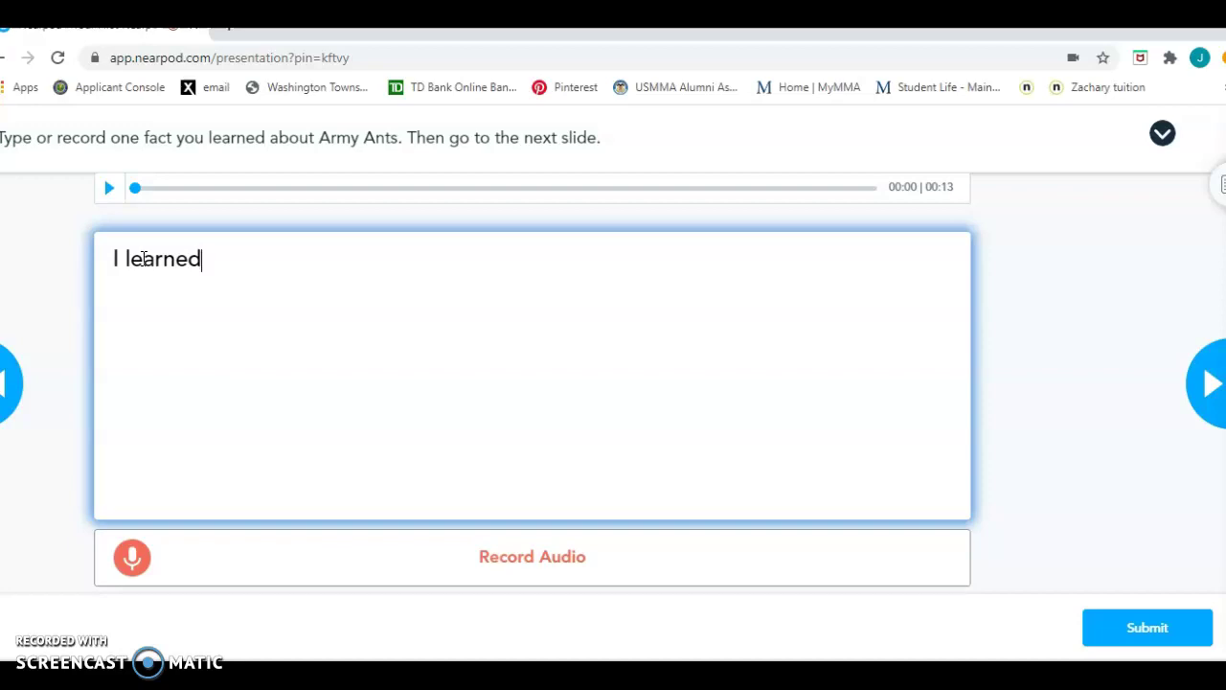
{"action": "left_click", "coordinate": [1042, 359]}
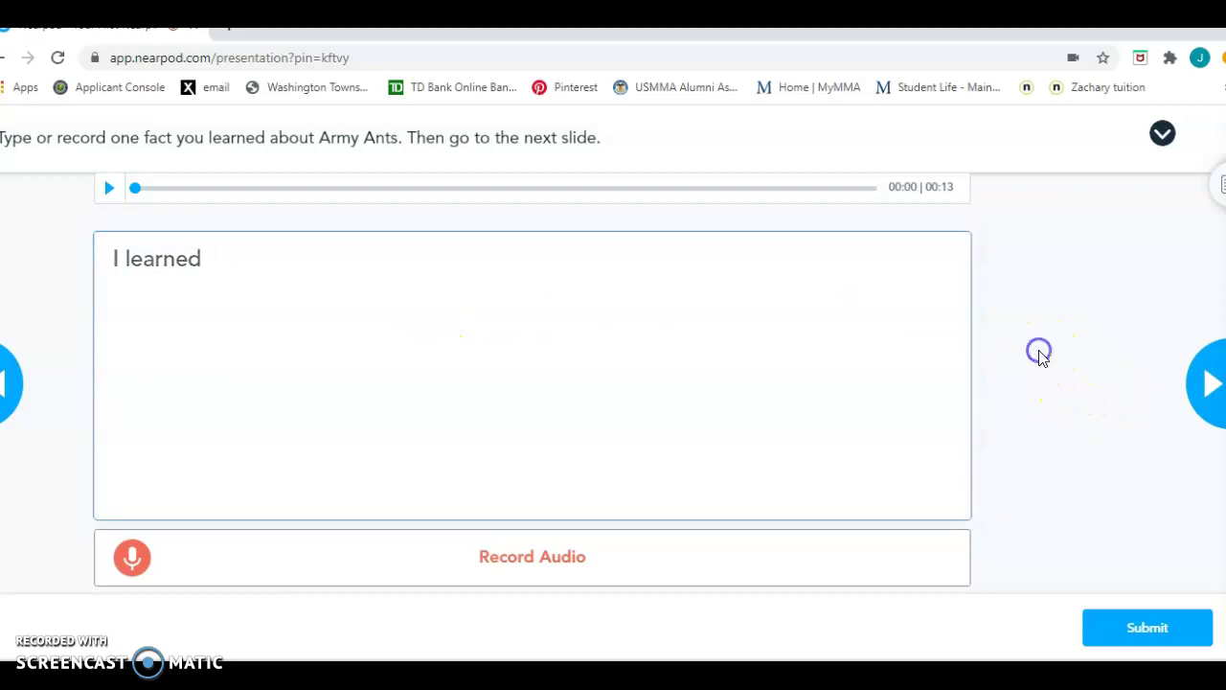
Record a spoken answer, then delete that recording.
{"action": "left_click", "coordinate": [134, 559]}
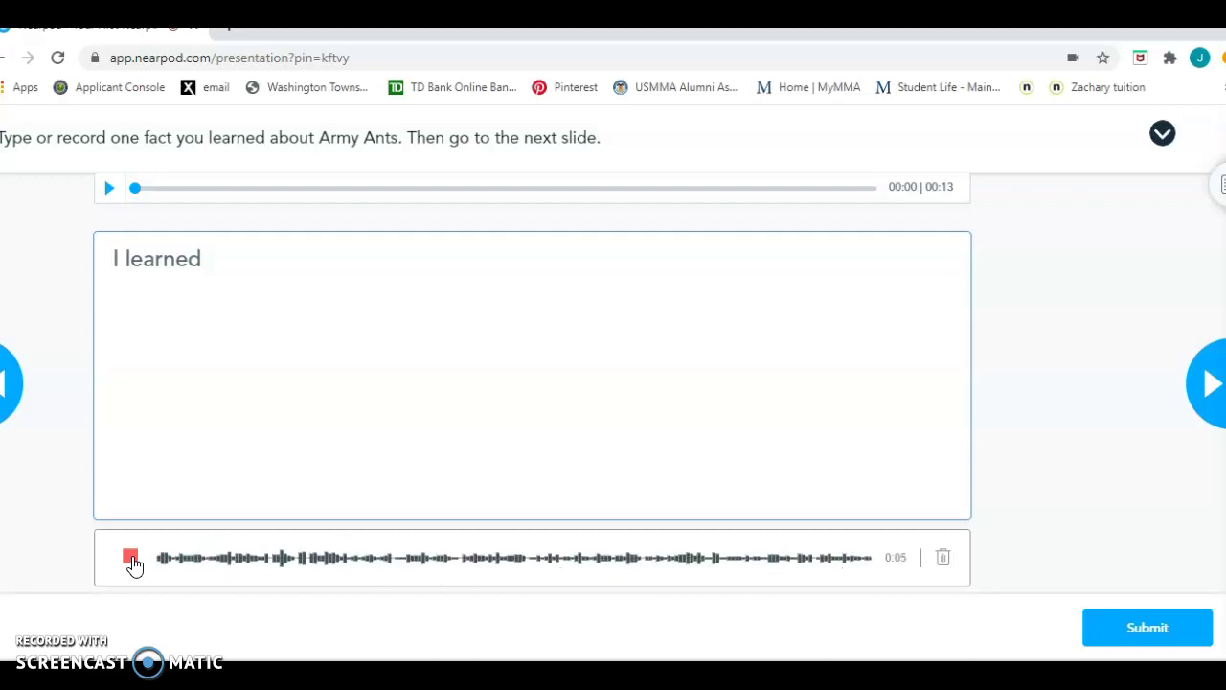
{"action": "left_click", "coordinate": [137, 569]}
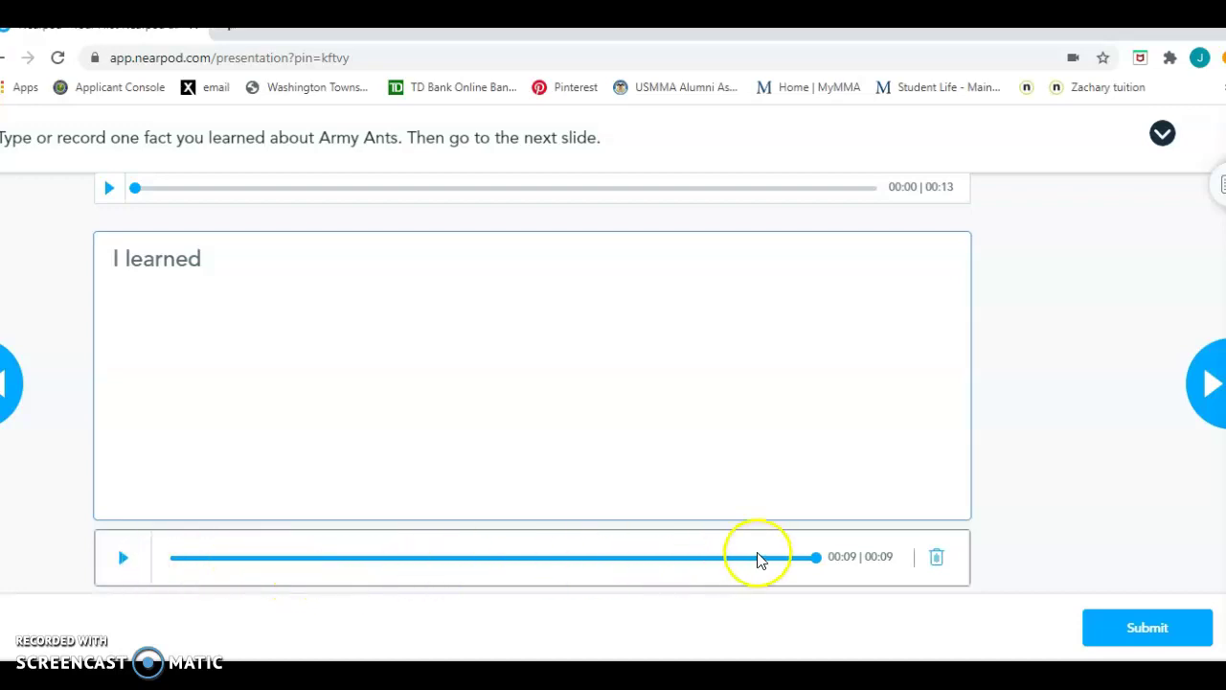
{"action": "left_click", "coordinate": [939, 562]}
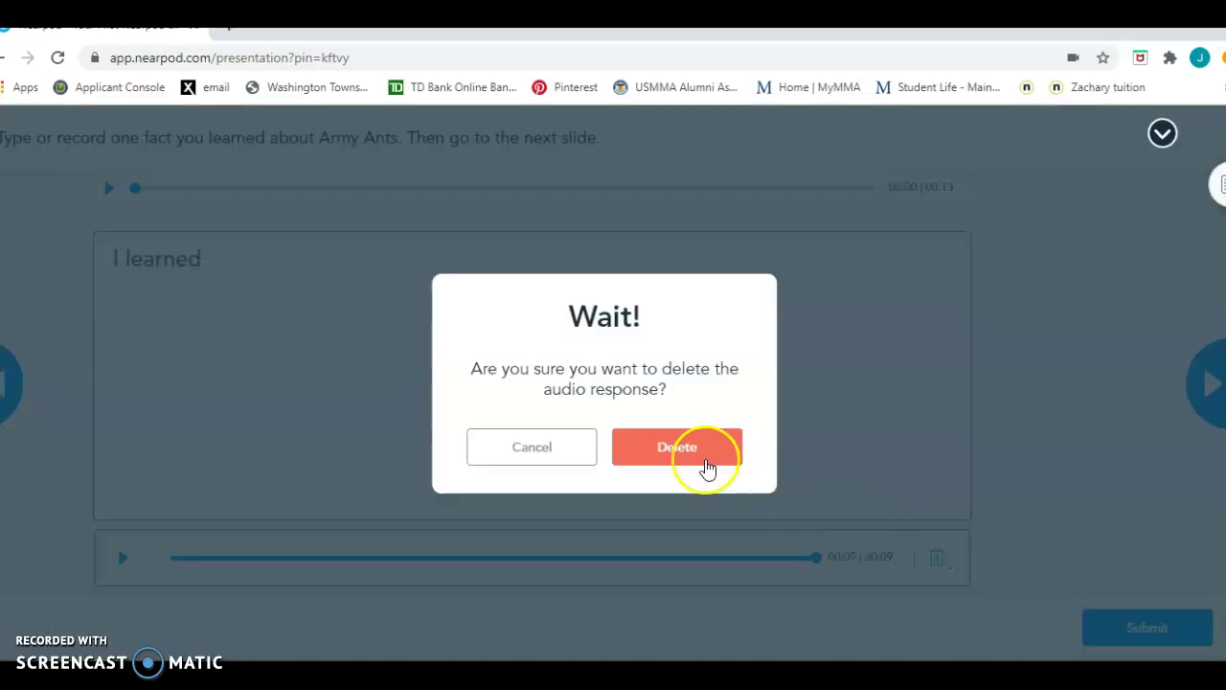
{"action": "left_click", "coordinate": [668, 449]}
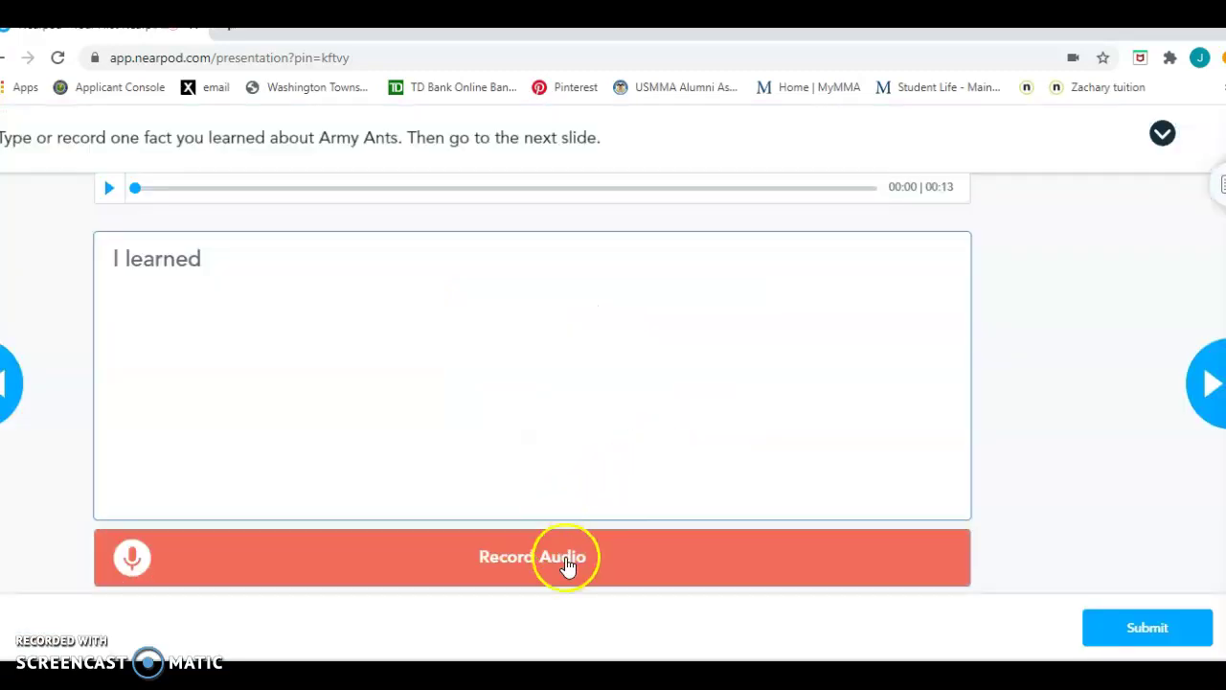
Record a new audio answer and submit it with the typed fact.
{"action": "left_click", "coordinate": [132, 557]}
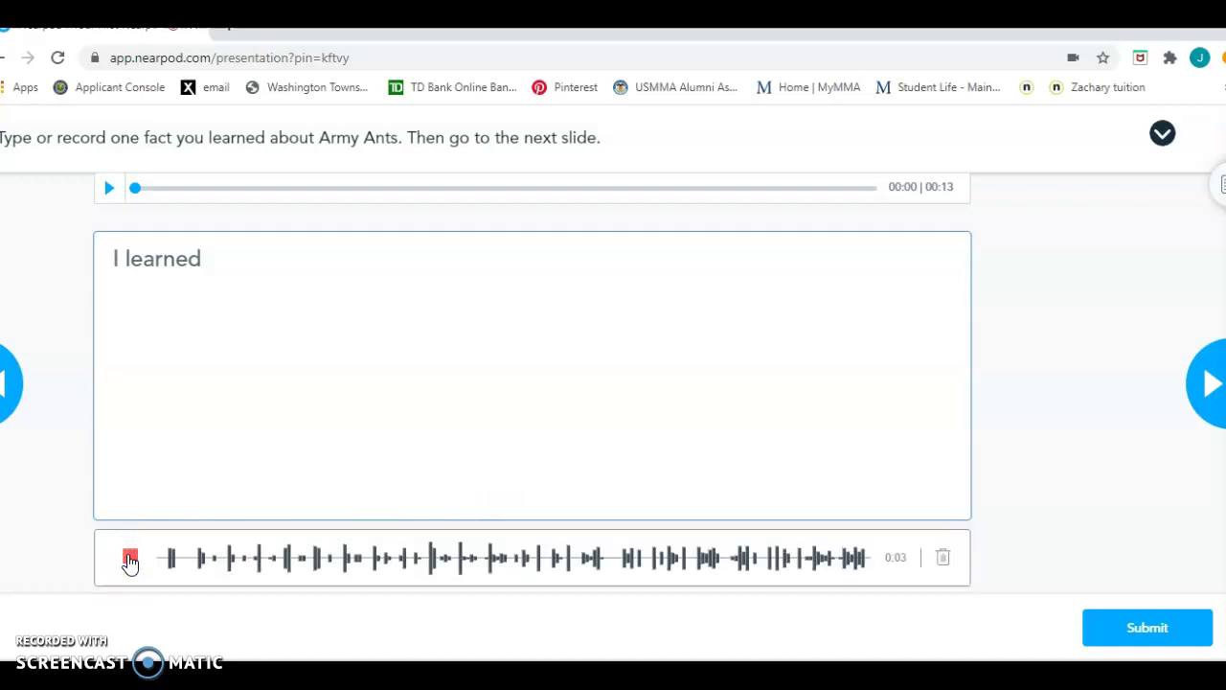
{"action": "left_click", "coordinate": [130, 566]}
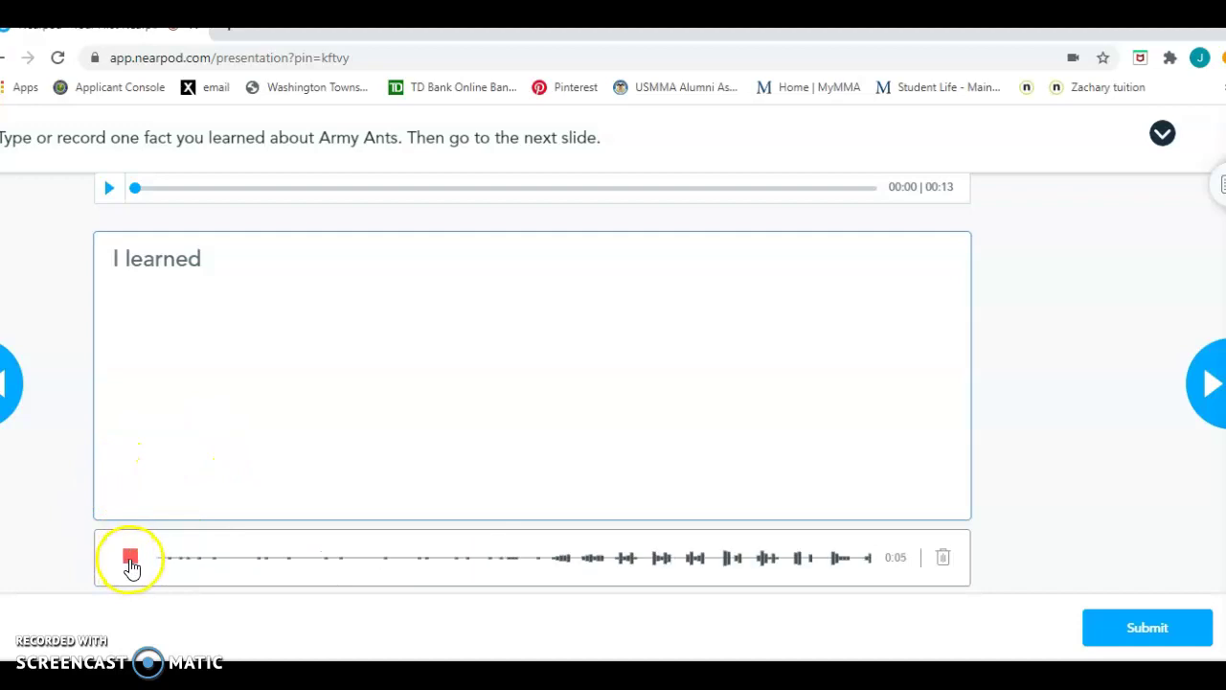
{"action": "left_click", "coordinate": [131, 565]}
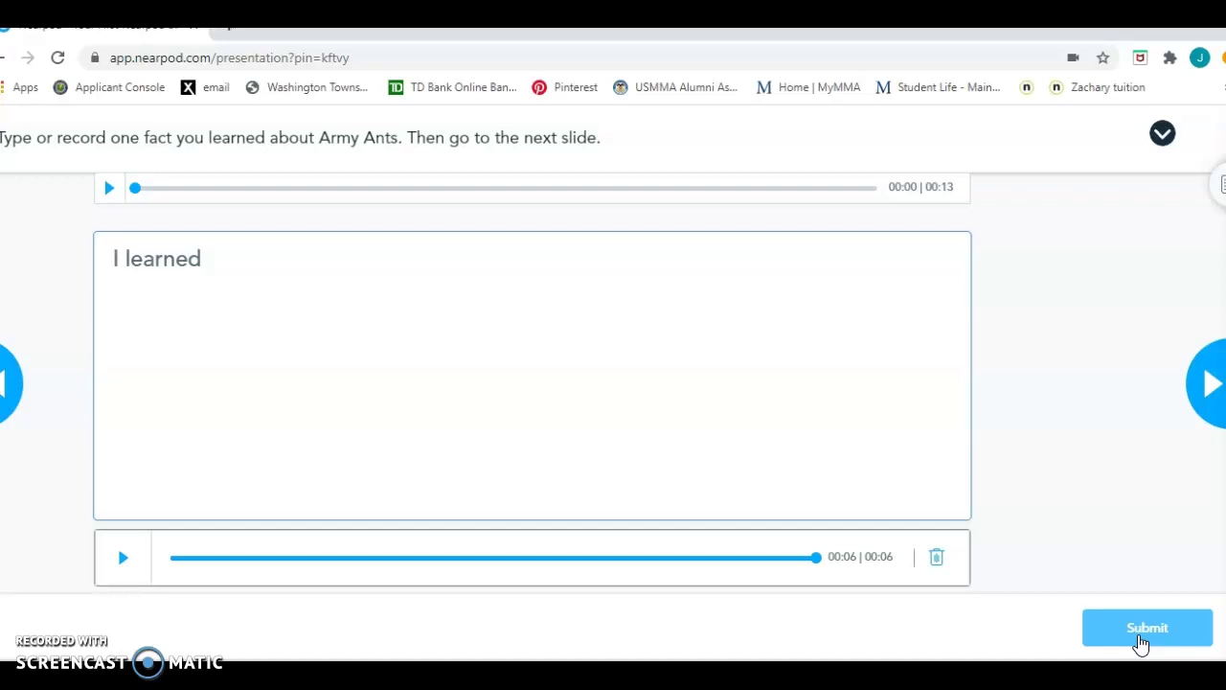
{"action": "left_click", "coordinate": [1148, 631]}
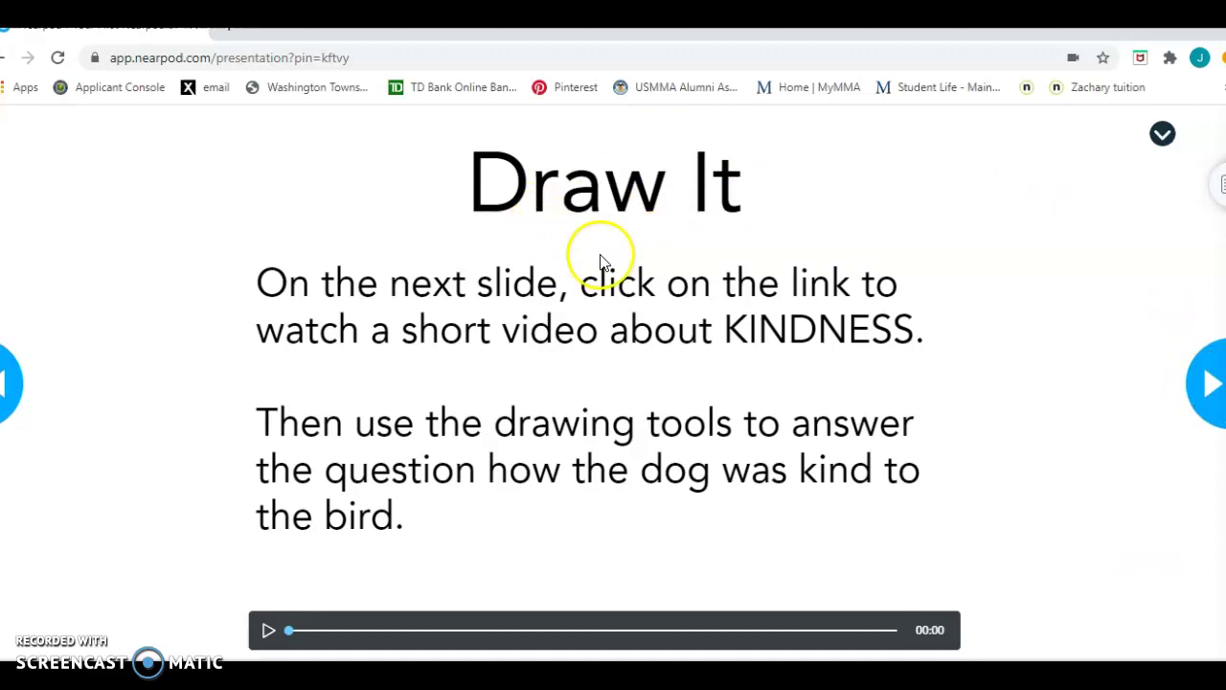
Play the Draw It slide's audio instructions.
{"action": "left_click", "coordinate": [257, 640]}
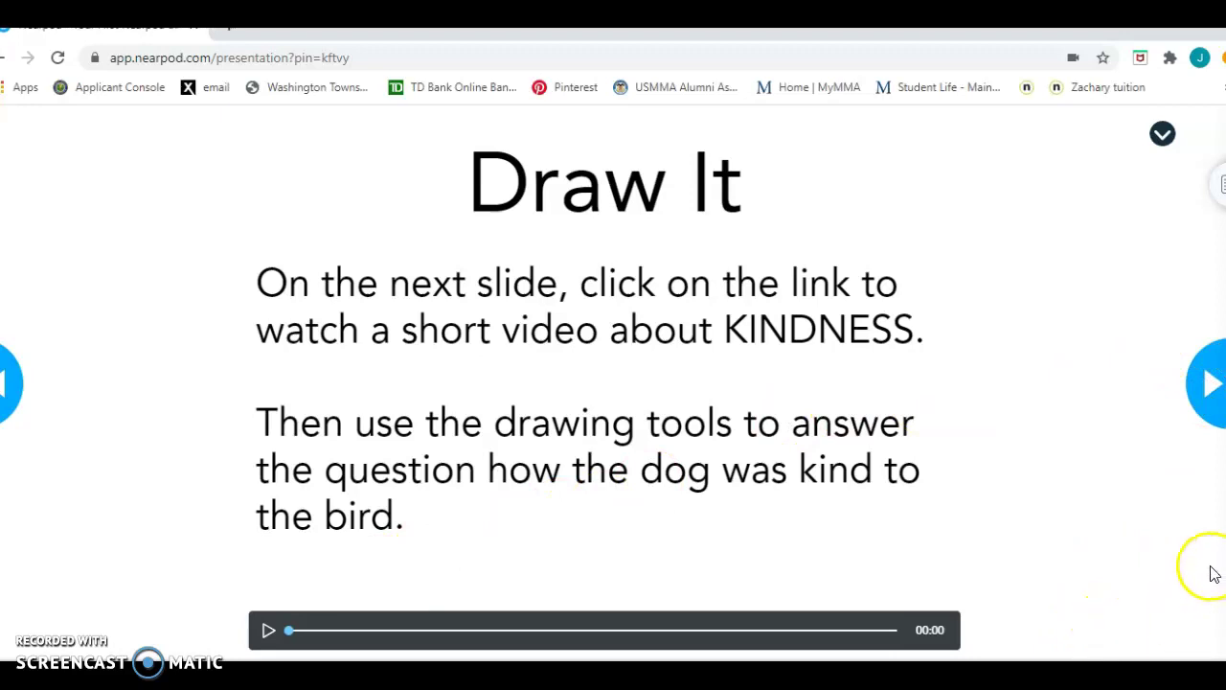
{"action": "left_click", "coordinate": [1202, 407]}
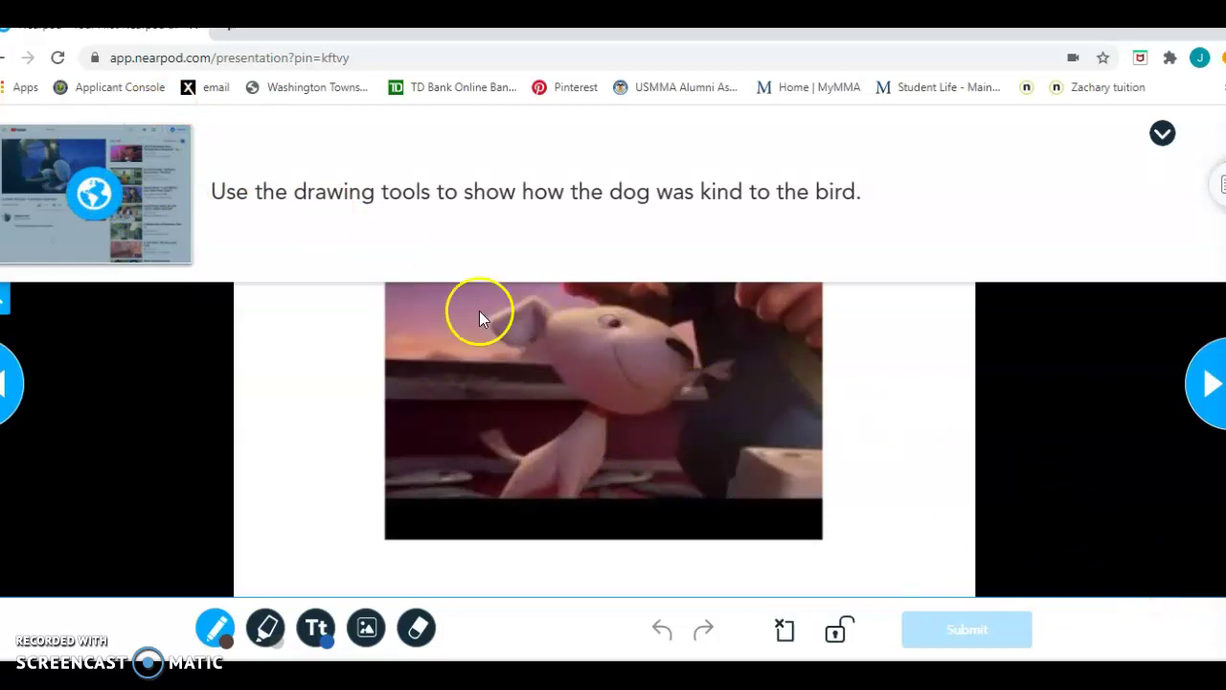
{"action": "left_click", "coordinate": [92, 199]}
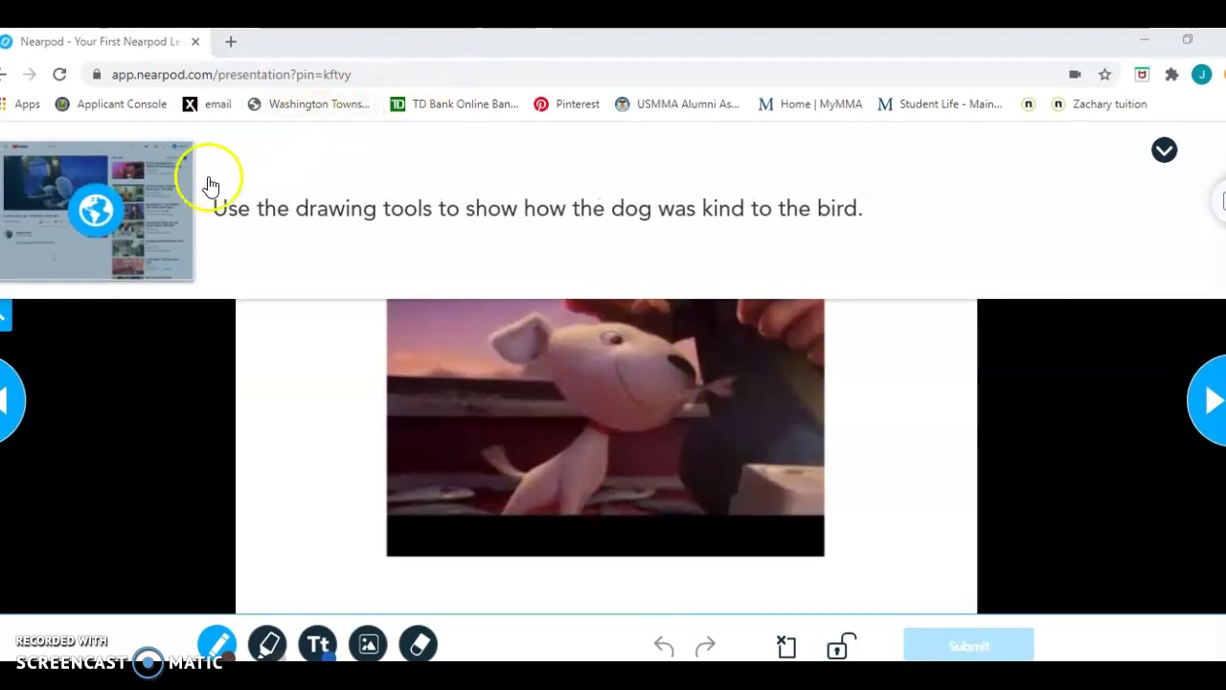
{"action": "left_click", "coordinate": [96, 216]}
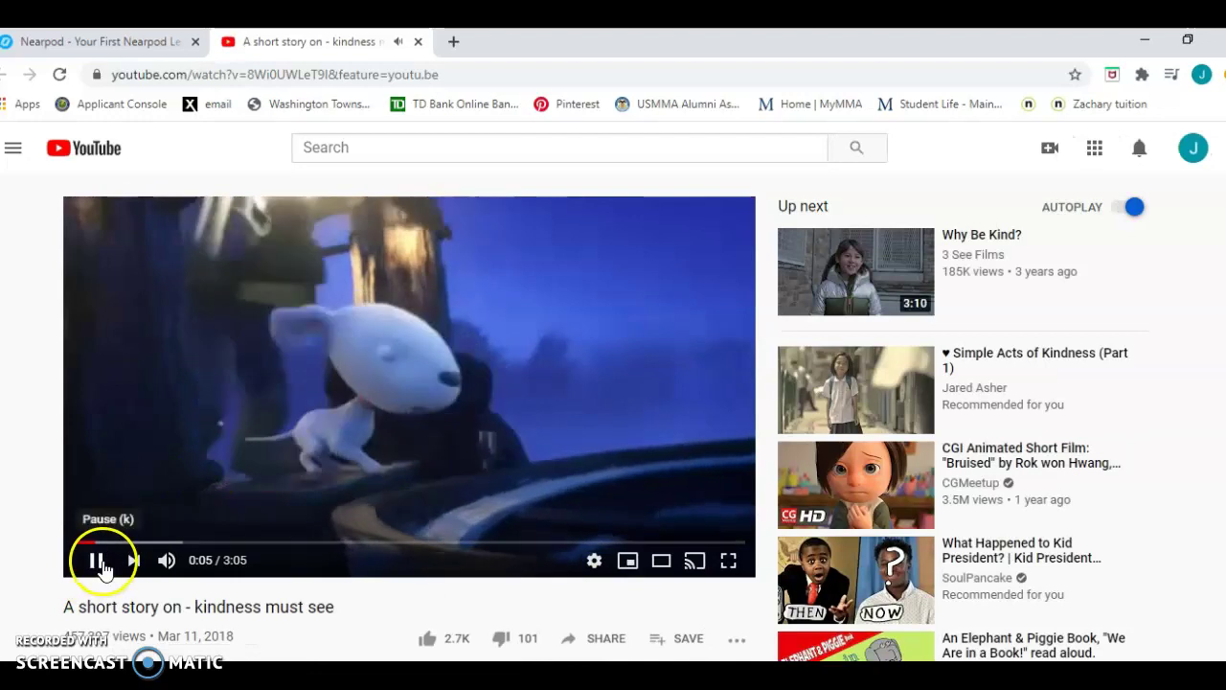
{"action": "left_click", "coordinate": [96, 560]}
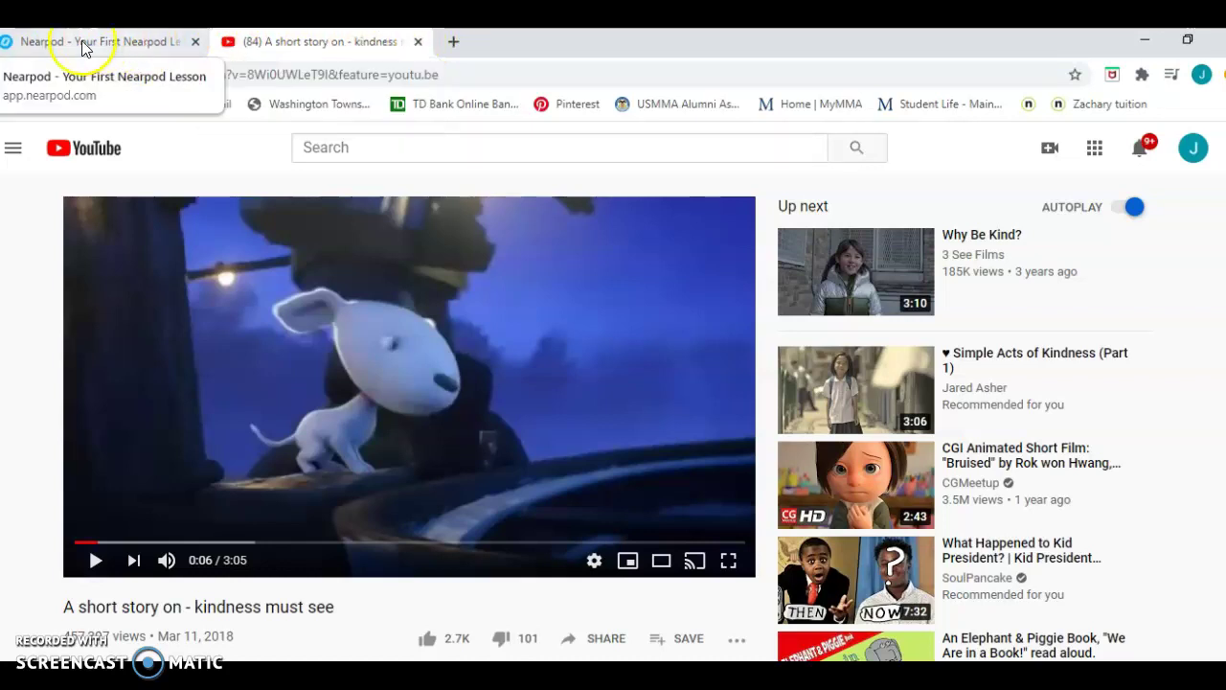
{"action": "left_click", "coordinate": [418, 44]}
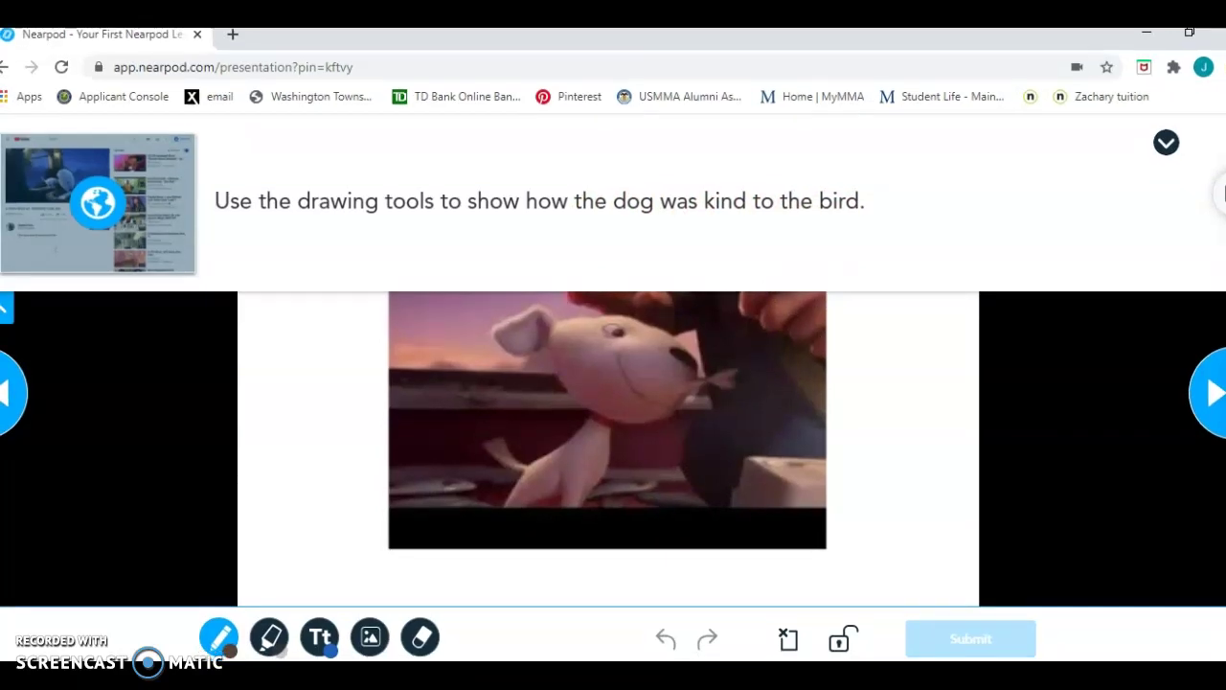
Scribble an orange pen line and a yellow highlight over the dog picture.
{"action": "left_click", "coordinate": [220, 637]}
{"action": "left_click", "coordinate": [247, 570]}
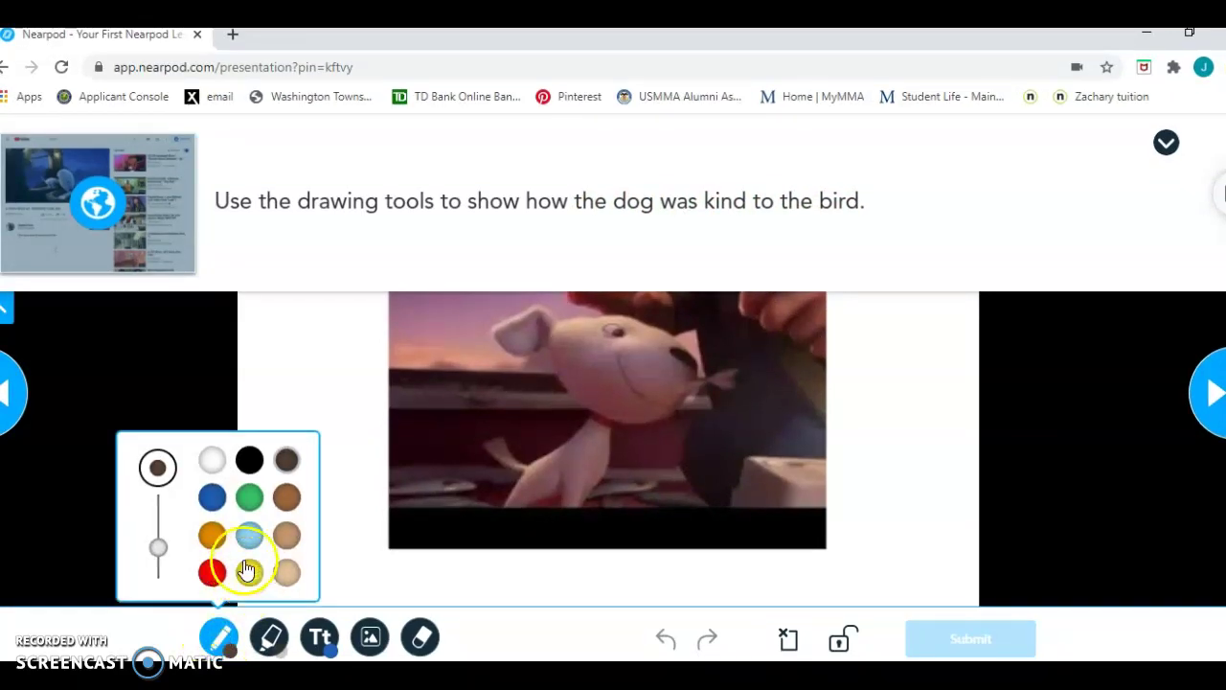
{"action": "left_click", "coordinate": [228, 544]}
{"action": "scroll", "coordinate": [446, 466], "scroll_direction": "down", "scroll_amount": 1}
{"action": "left_click_drag", "start_coordinate": [476, 409], "coordinate": [673, 488]}
{"action": "left_click_drag", "start_coordinate": [502, 450], "coordinate": [488, 426]}
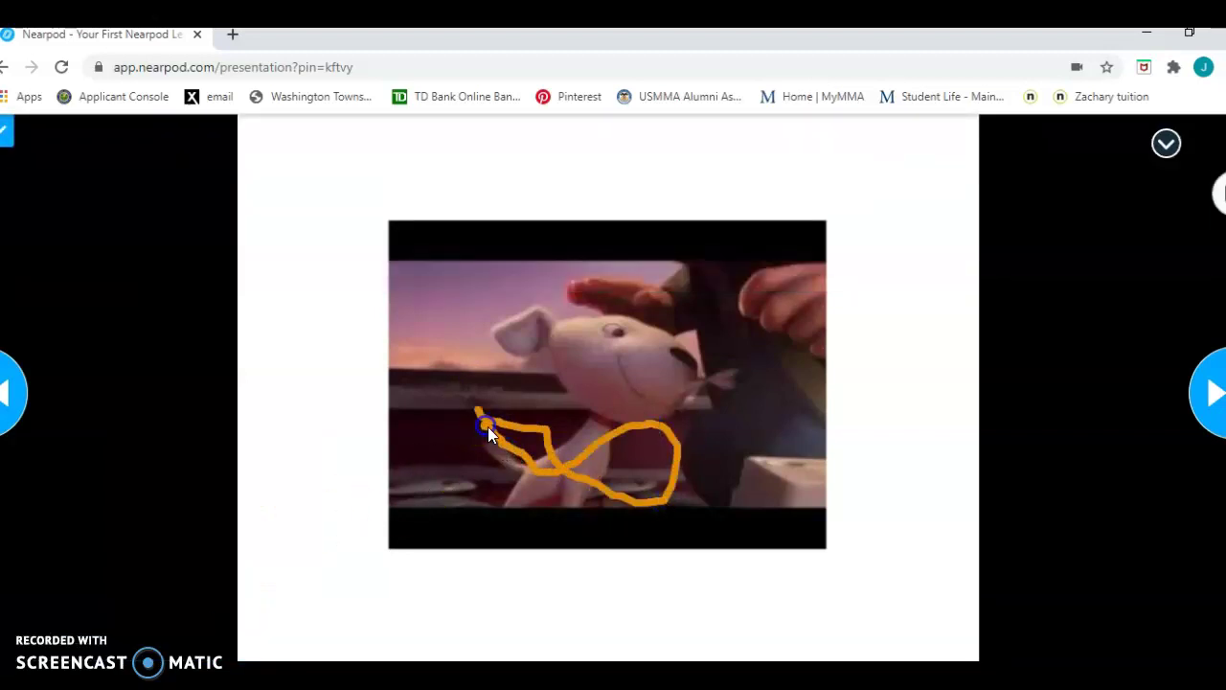
{"action": "left_click", "coordinate": [272, 634]}
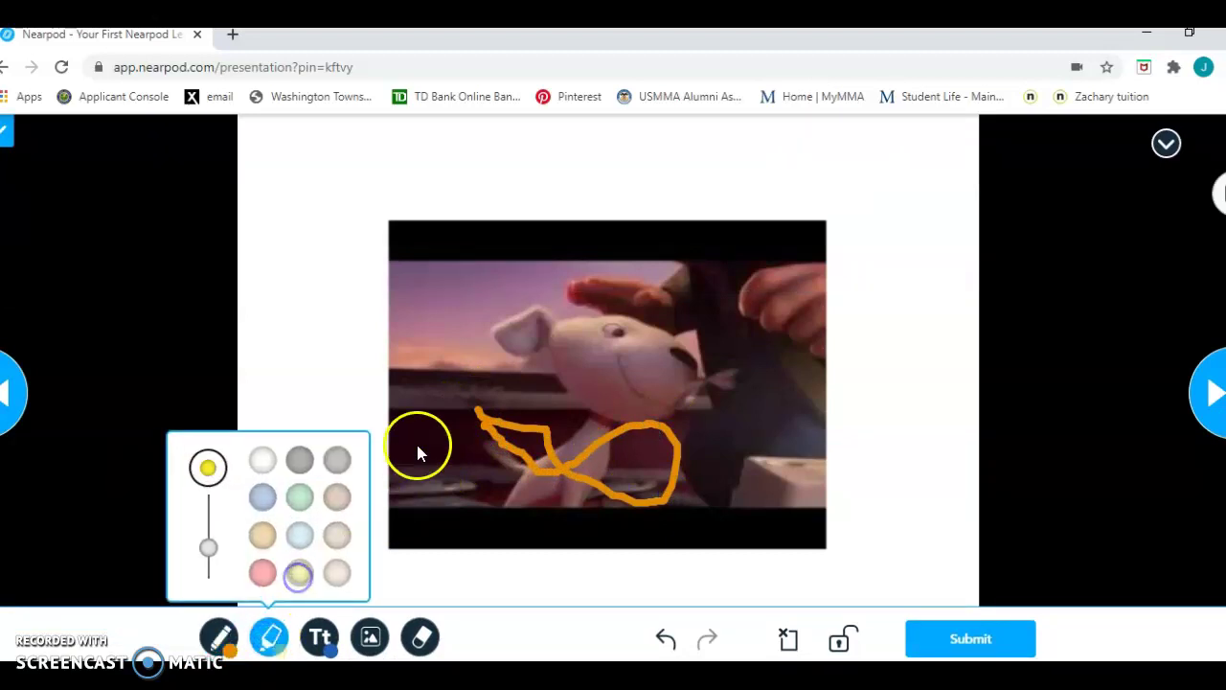
{"action": "mouse_move", "coordinate": [425, 420]}
{"action": "left_mouse_down"}
{"action": "mouse_move", "coordinate": [505, 415]}
{"action": "mouse_move", "coordinate": [488, 479]}
{"action": "left_mouse_up"}
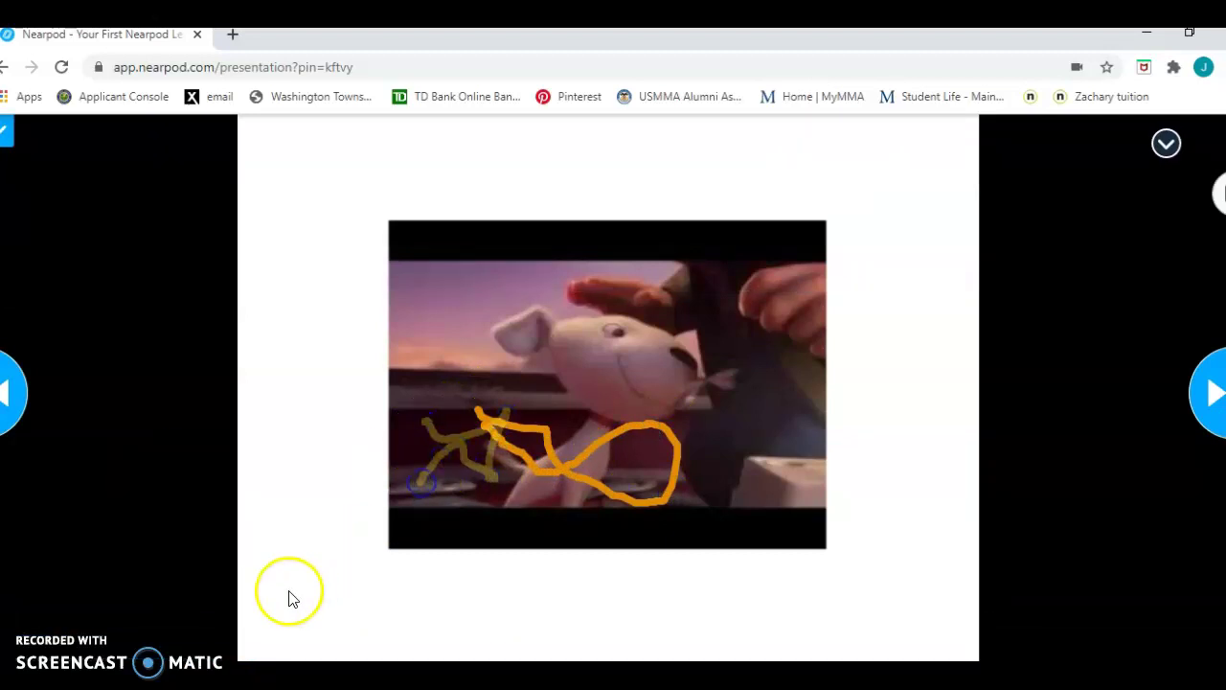
Add a blue 'the dog' text box, delete it, and submit the drawing.
{"action": "left_click", "coordinate": [317, 642]}
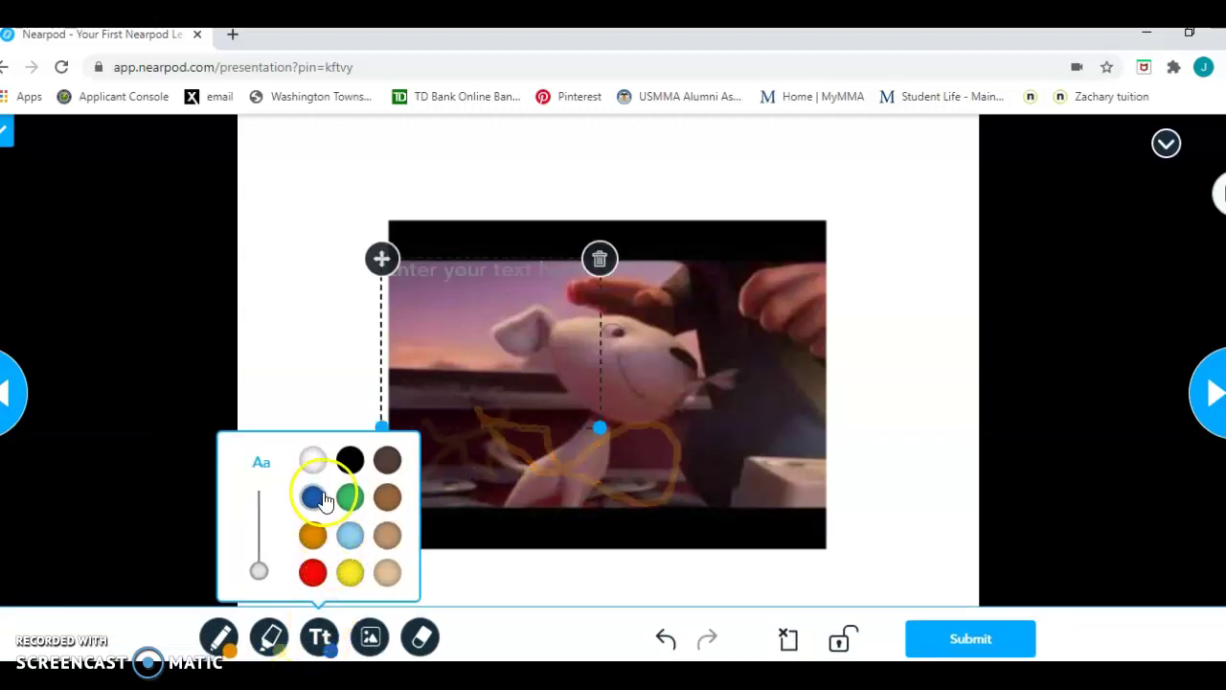
{"action": "left_click", "coordinate": [312, 496]}
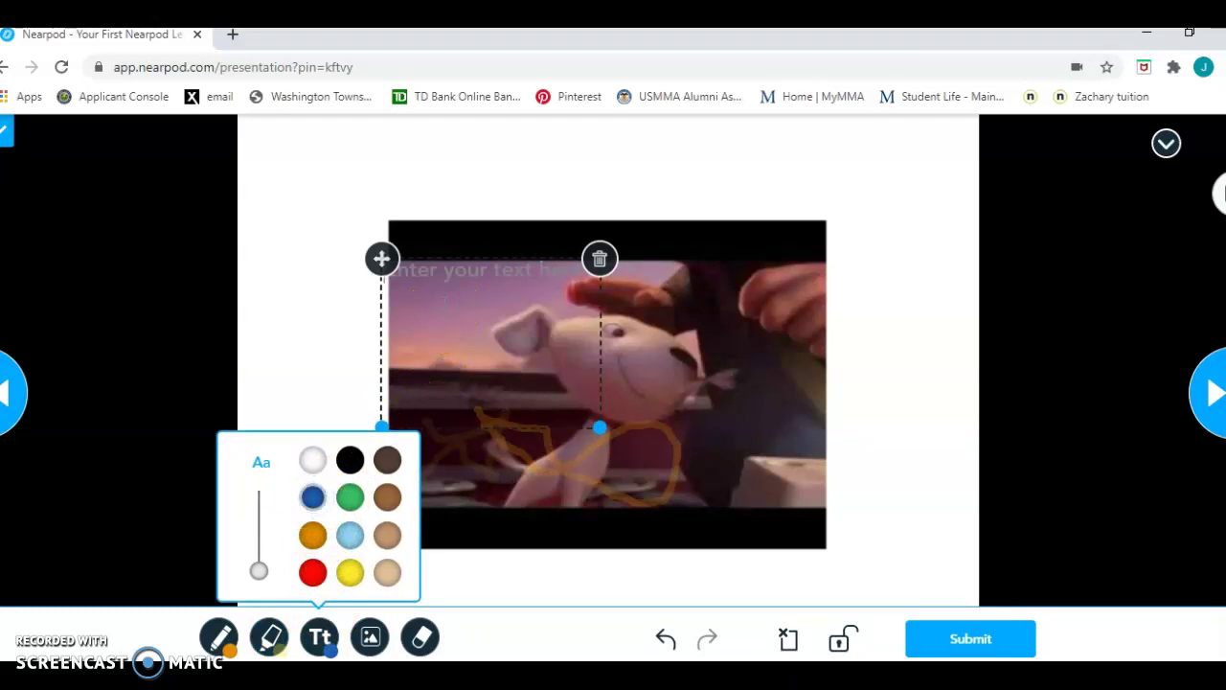
{"action": "left_click", "coordinate": [483, 270]}
{"action": "type", "text": "the dog"}
{"action": "left_click", "coordinate": [600, 259]}
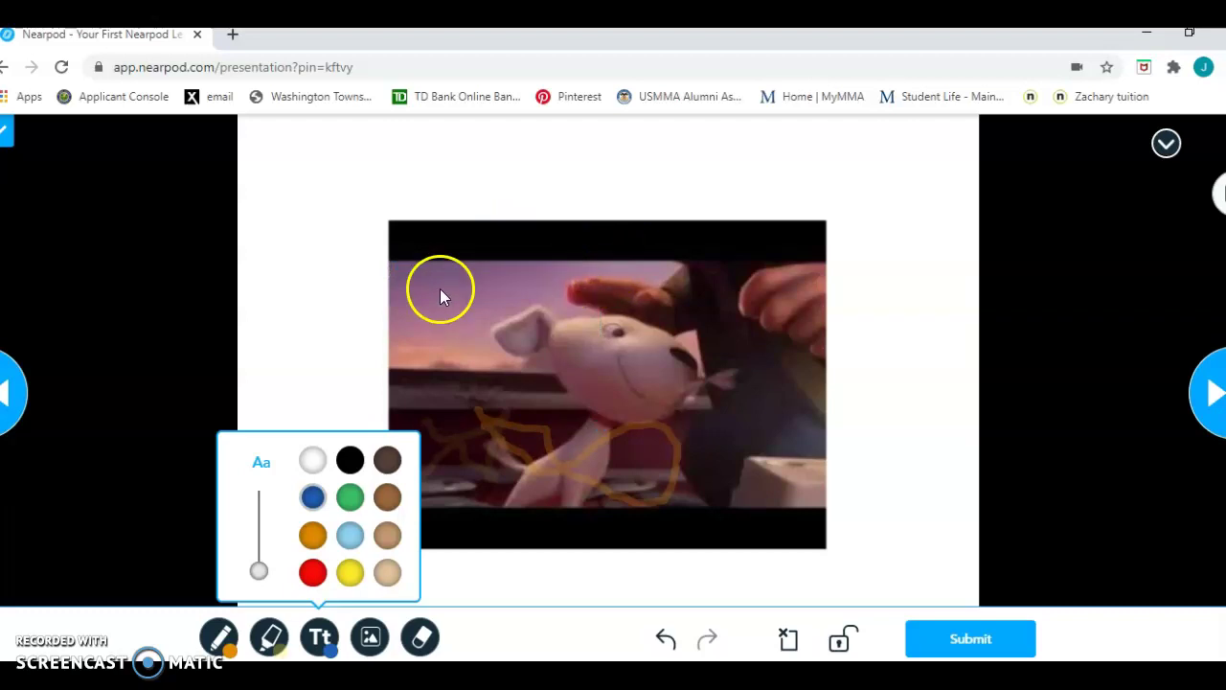
{"action": "left_click", "coordinate": [323, 320]}
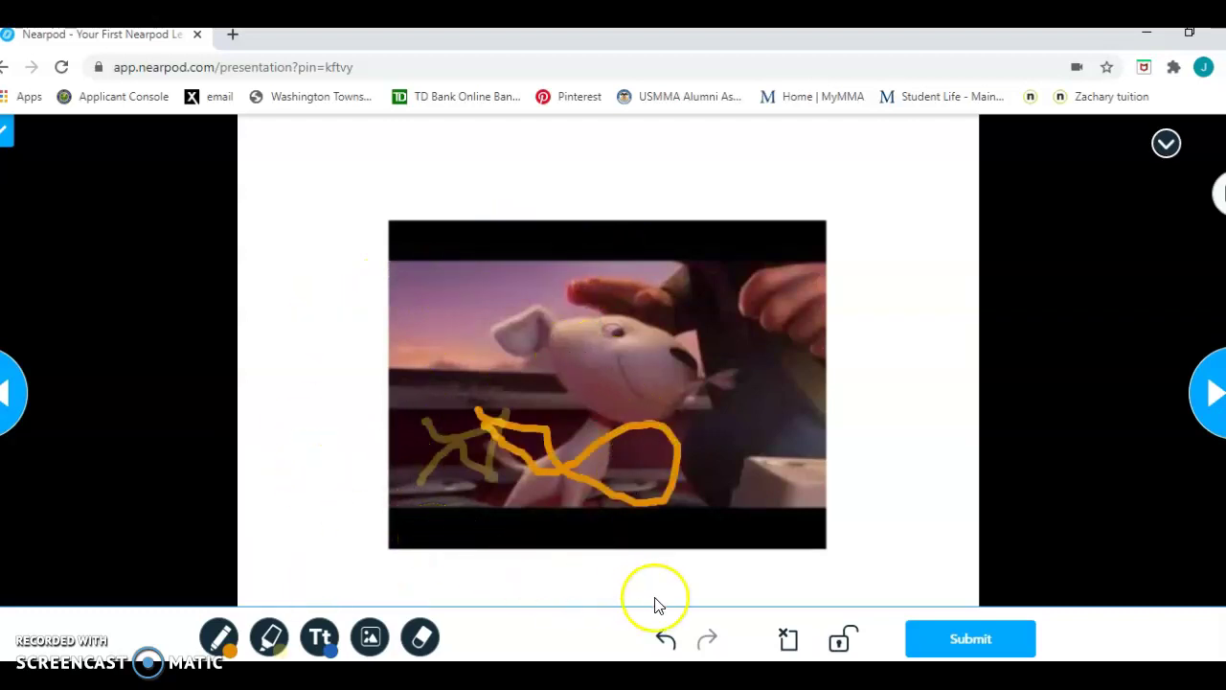
{"action": "left_click", "coordinate": [958, 647]}
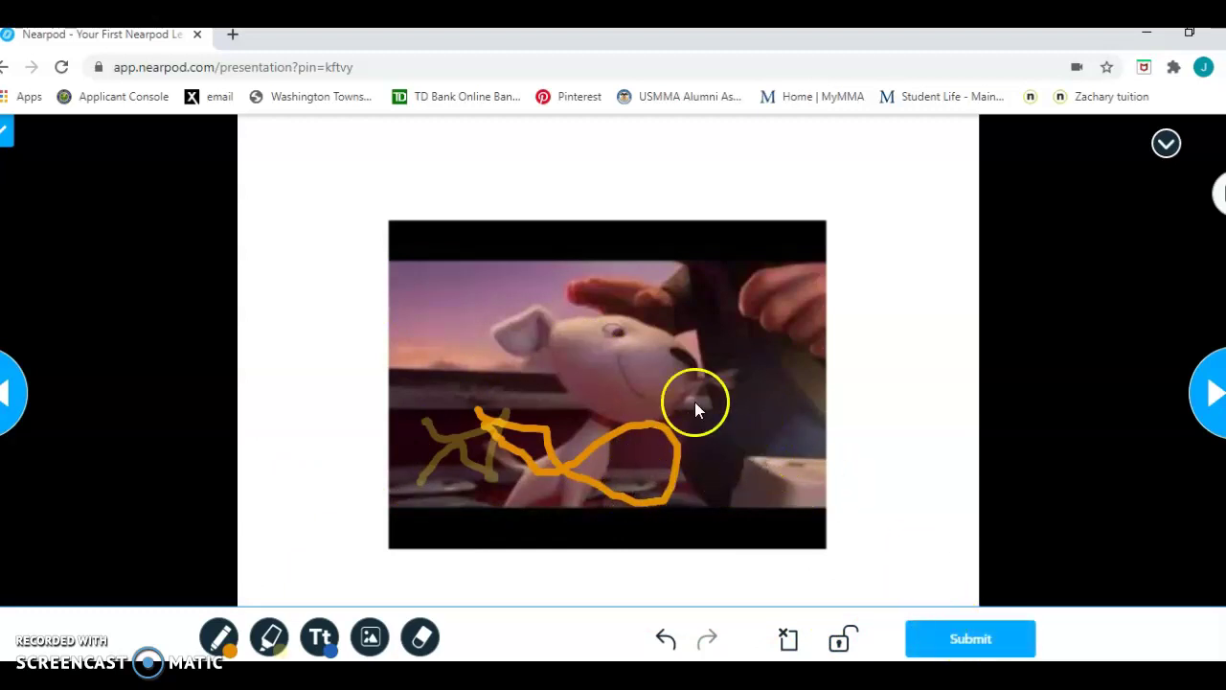
{"action": "left_click", "coordinate": [975, 644]}
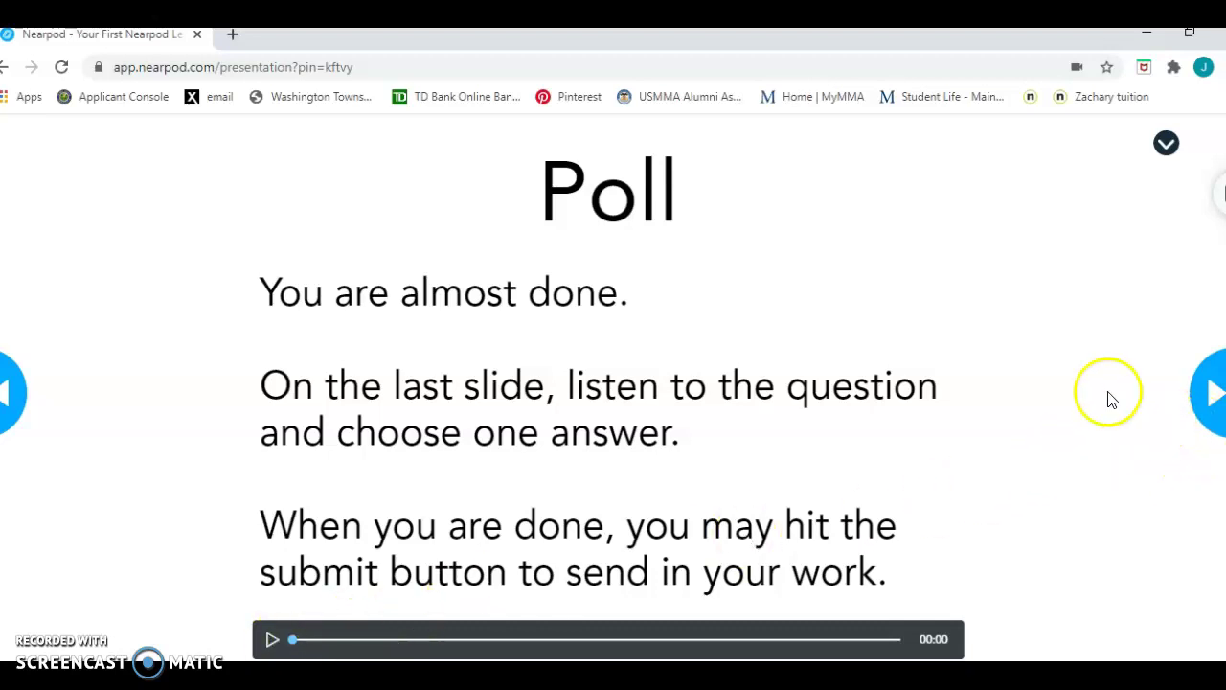
Advance to the poll question about doing a Nearpod lesson alone.
{"action": "left_click", "coordinate": [1213, 396]}
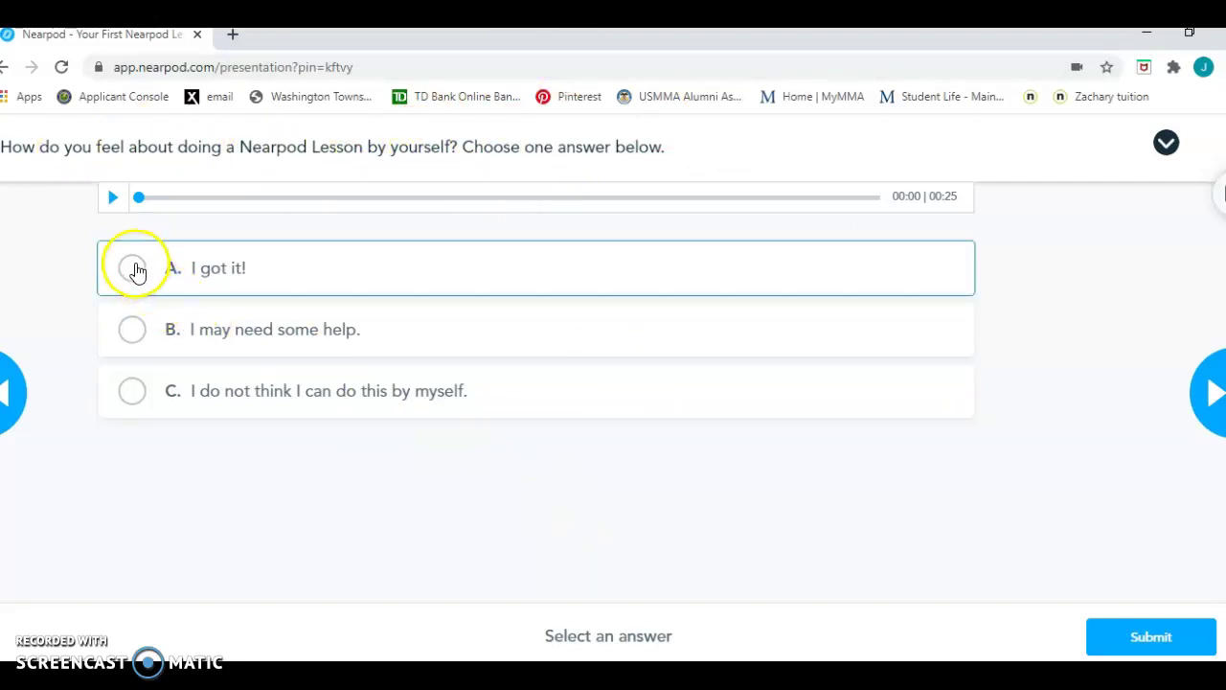
Select 'I got it!' as the poll answer and submit it.
{"action": "left_click", "coordinate": [132, 272]}
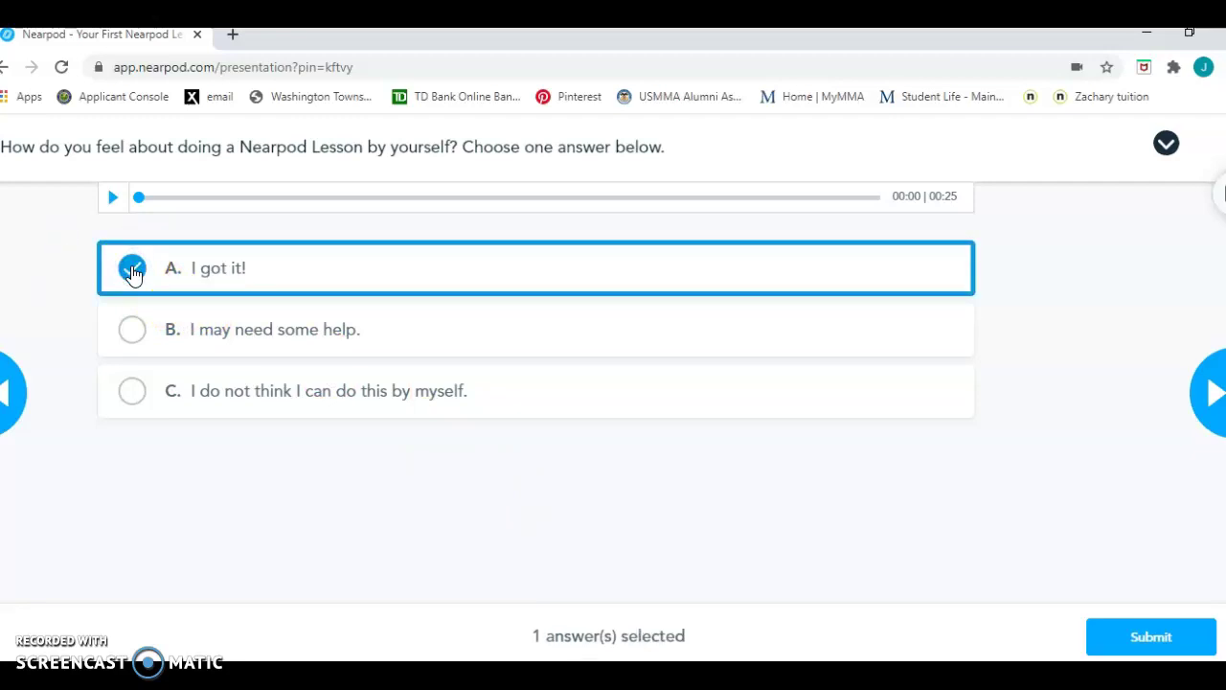
{"action": "left_click", "coordinate": [130, 334]}
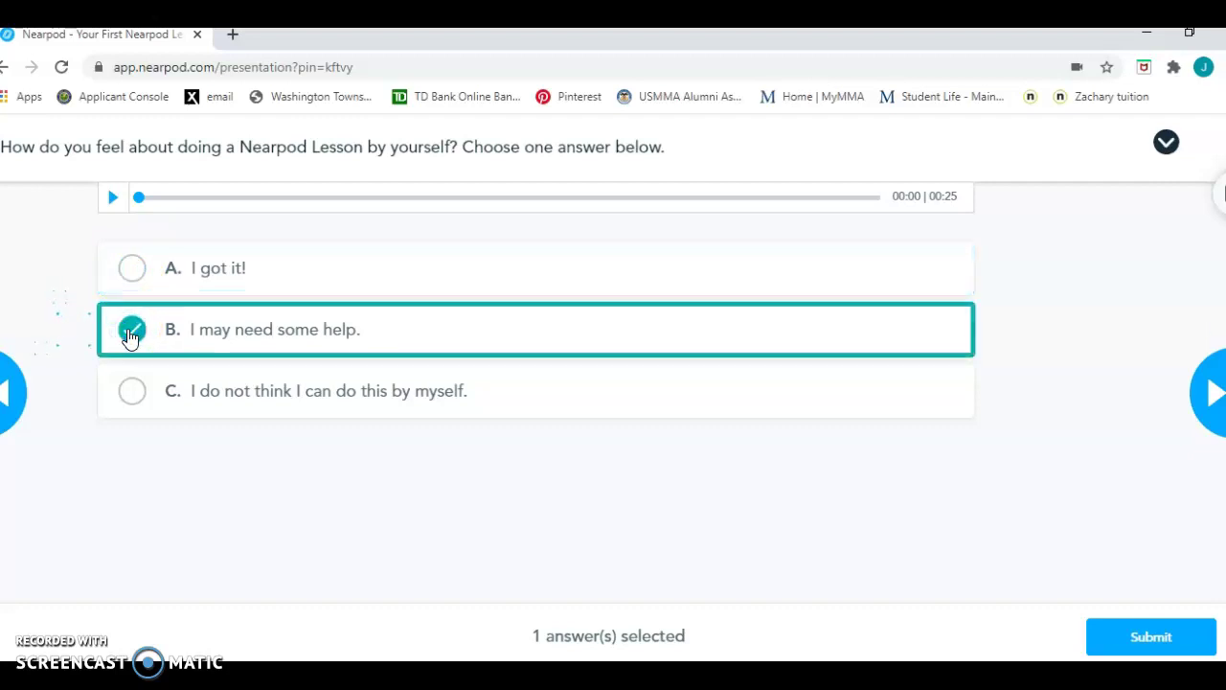
{"action": "left_click", "coordinate": [130, 268]}
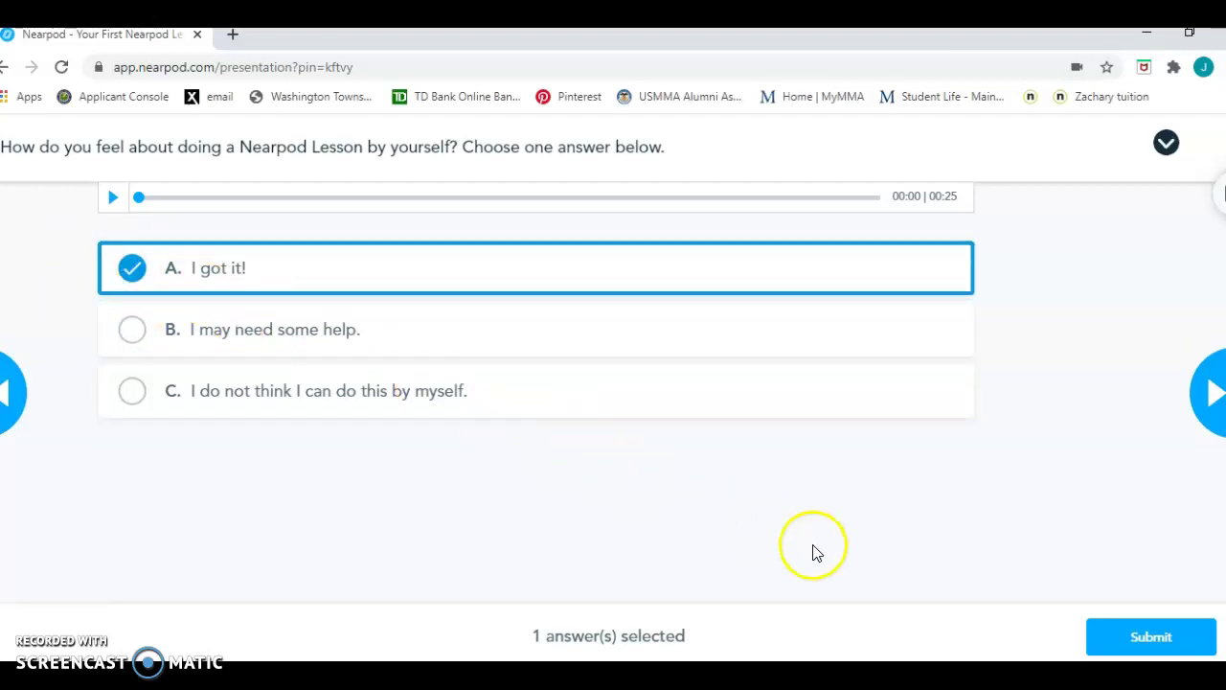
{"action": "left_click", "coordinate": [1113, 634]}
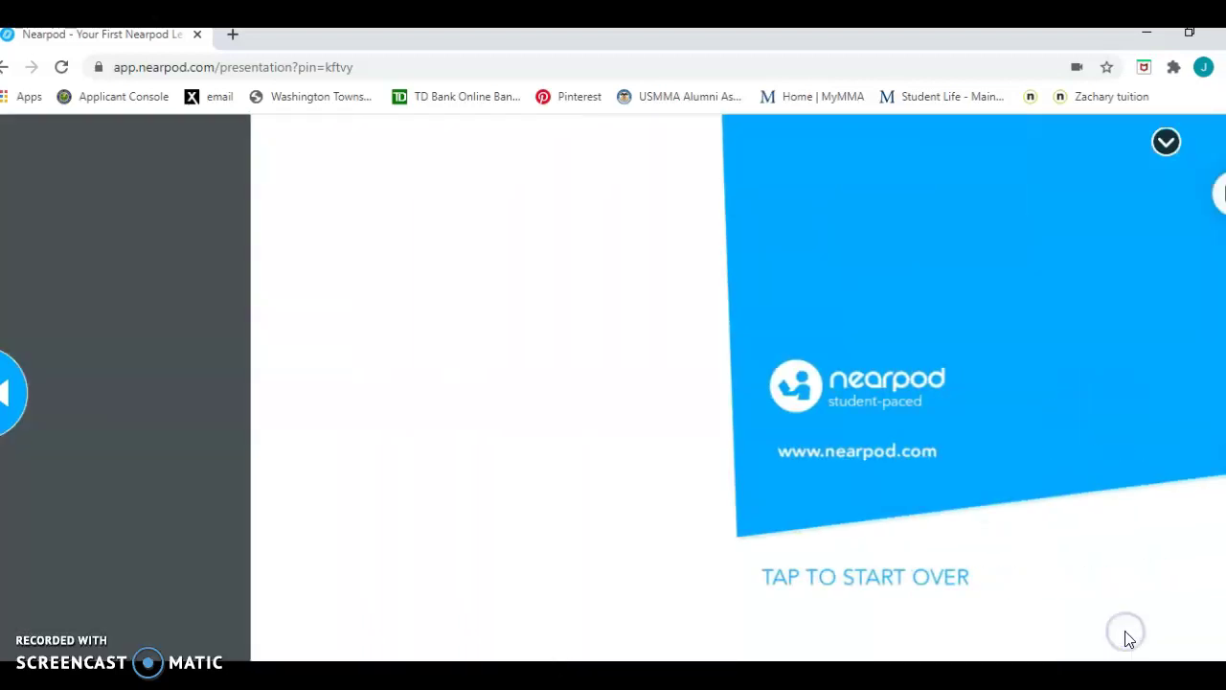